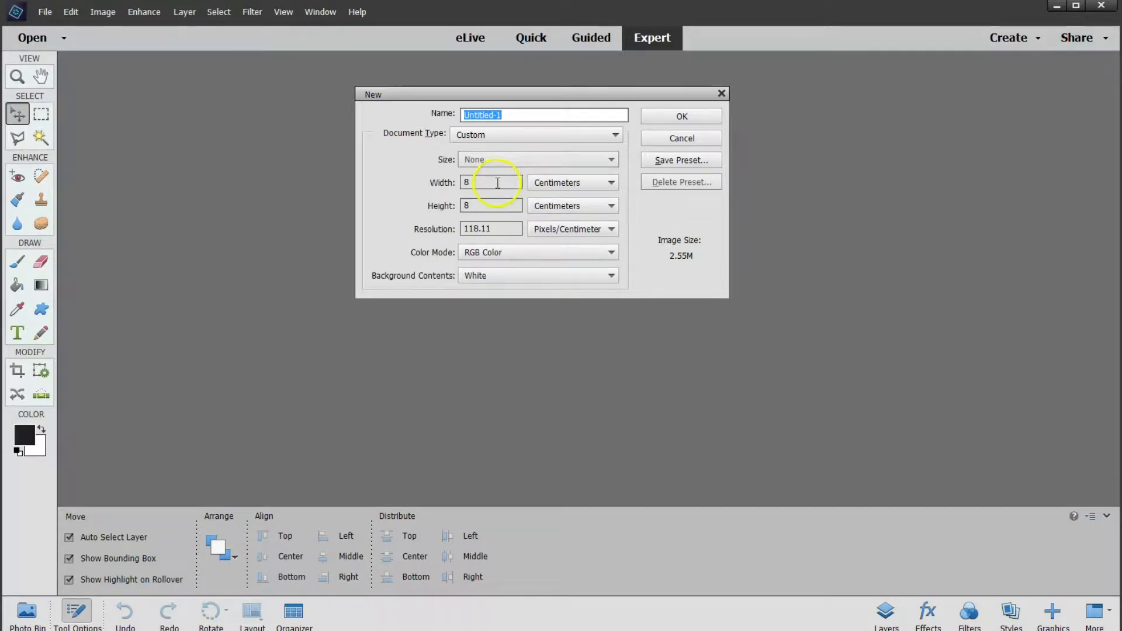
- Create a new 8 by 8 centimetre document at 118.11 pixels/centimeter with RGB color and a white background
click(564, 187)
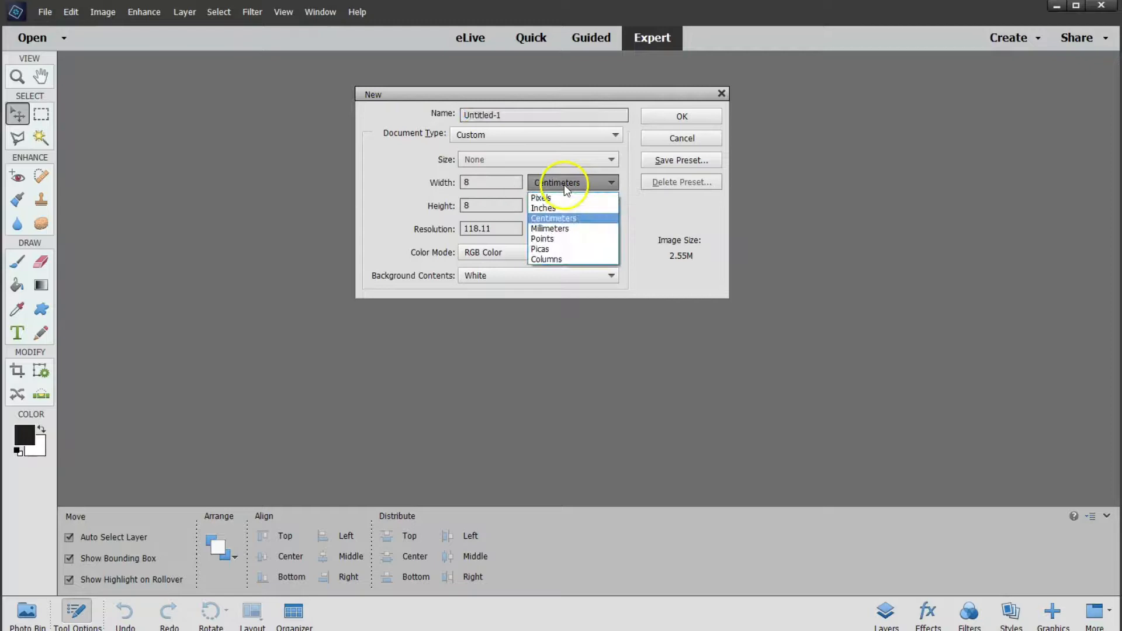
click(562, 221)
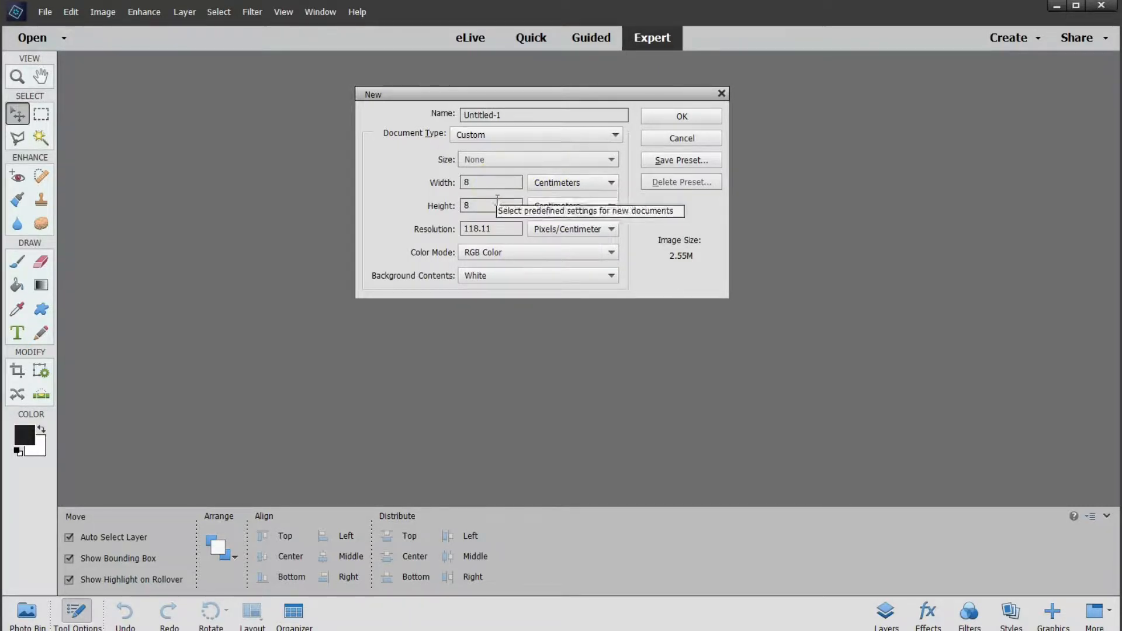
click(466, 182)
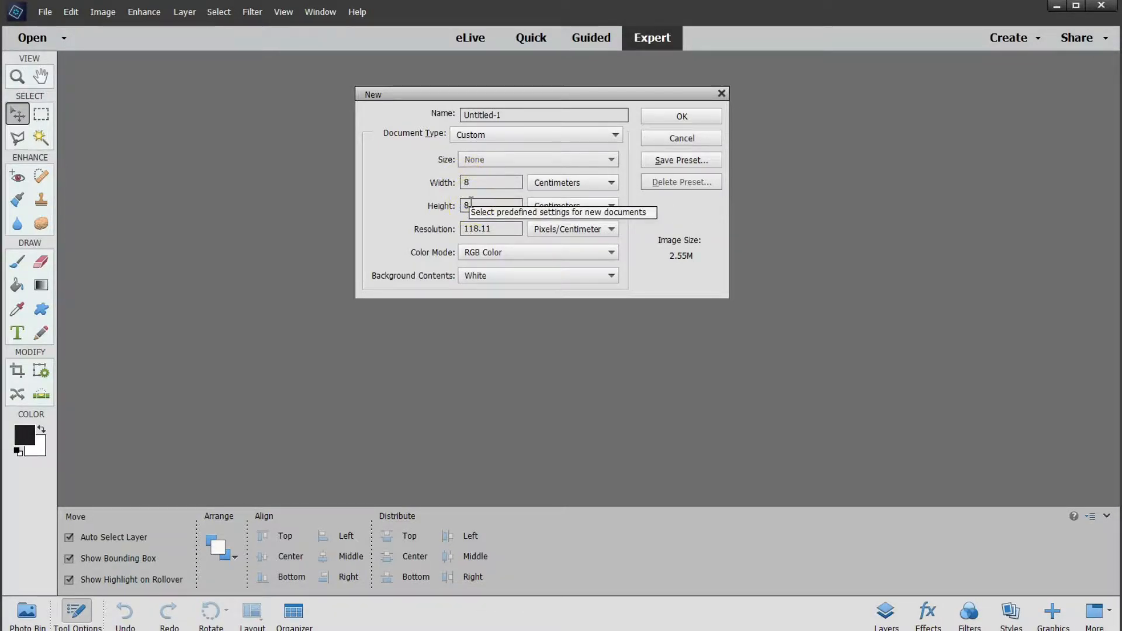
click(661, 116)
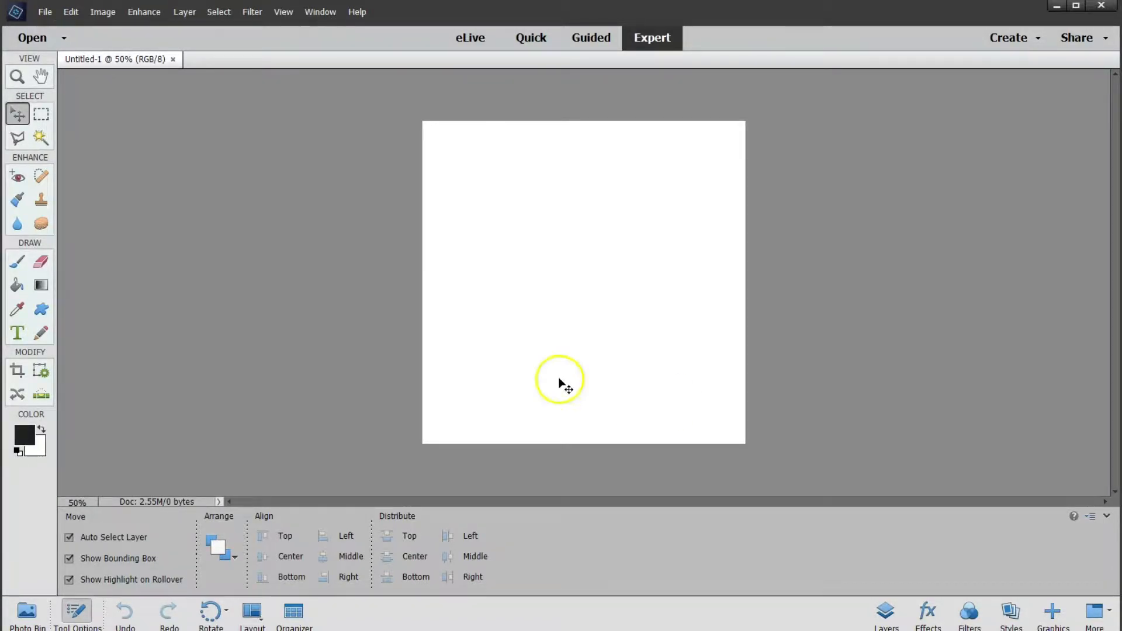
- Add the horizontal text "A" near the centre of the blank canvas
click(17, 338)
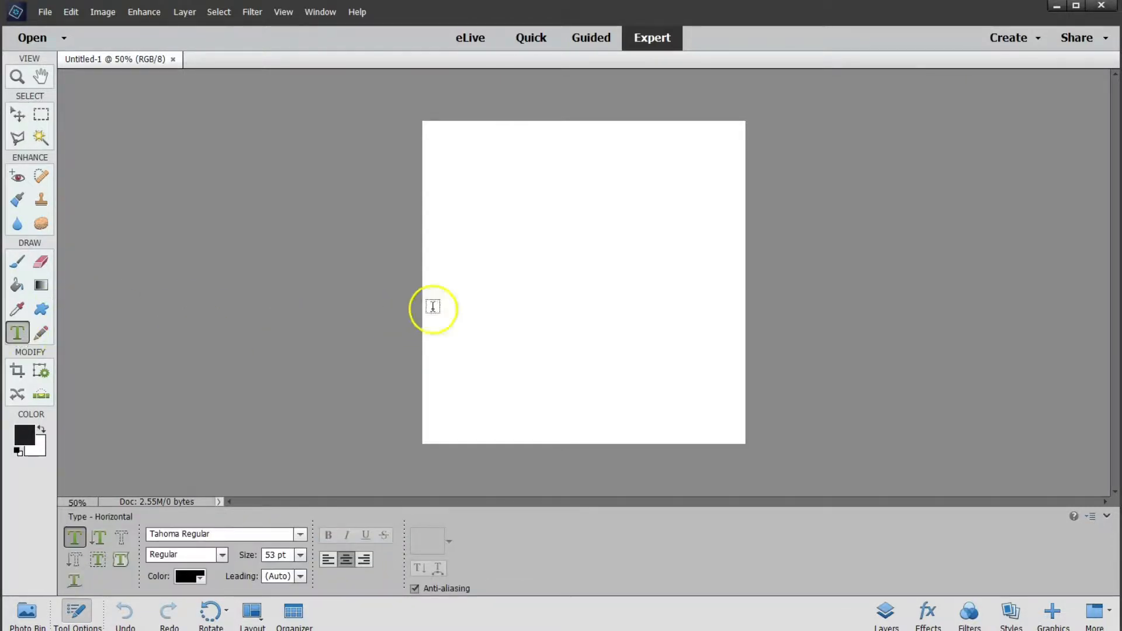
click(581, 276)
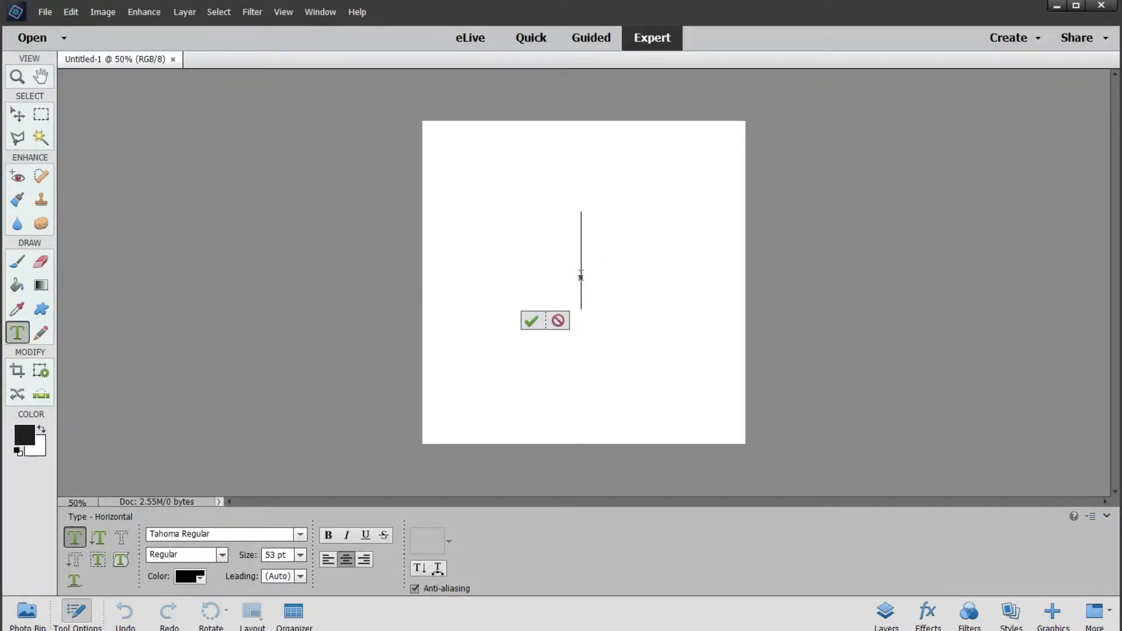
text(A)
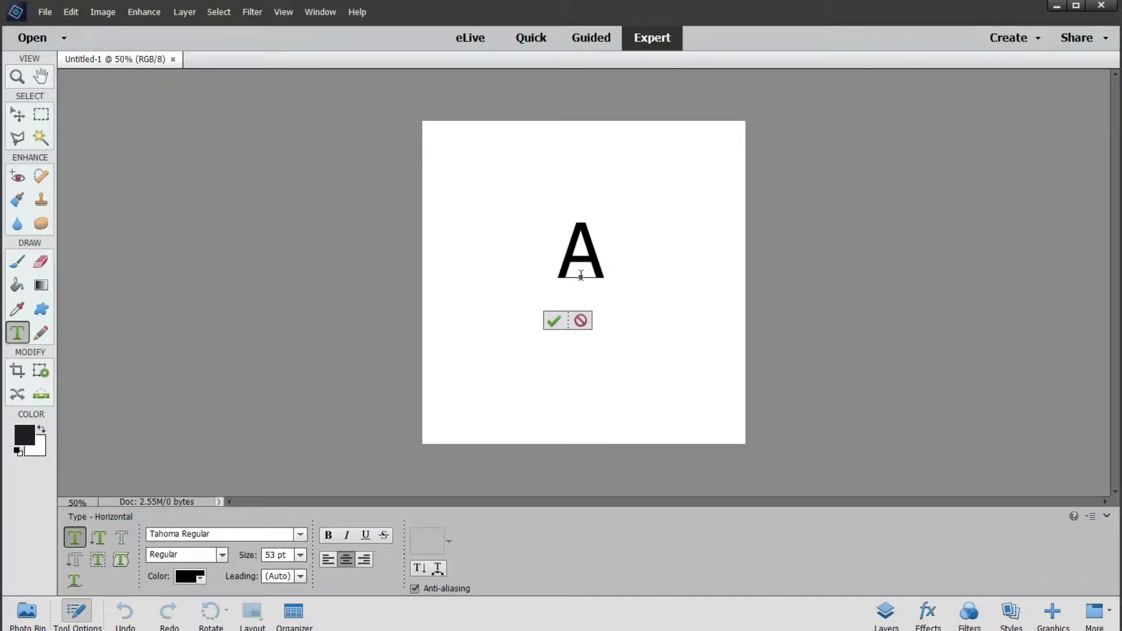
- Change the letter A's font to Canteen Regular and commit the text
drag(602, 271, 568, 273)
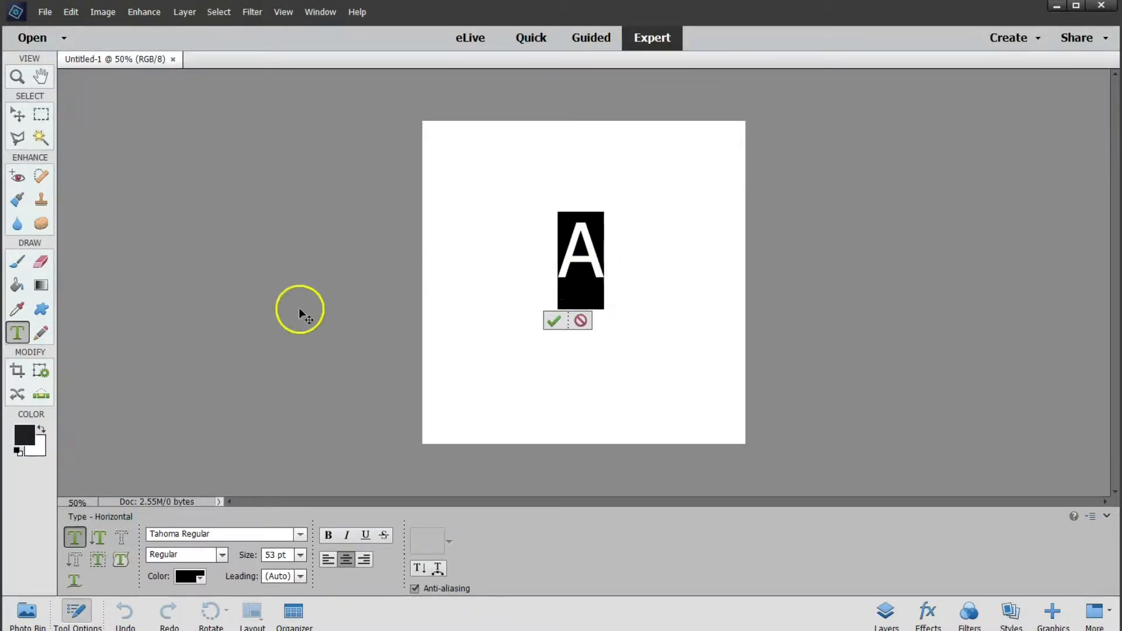
click(301, 535)
drag(442, 447, 448, 220)
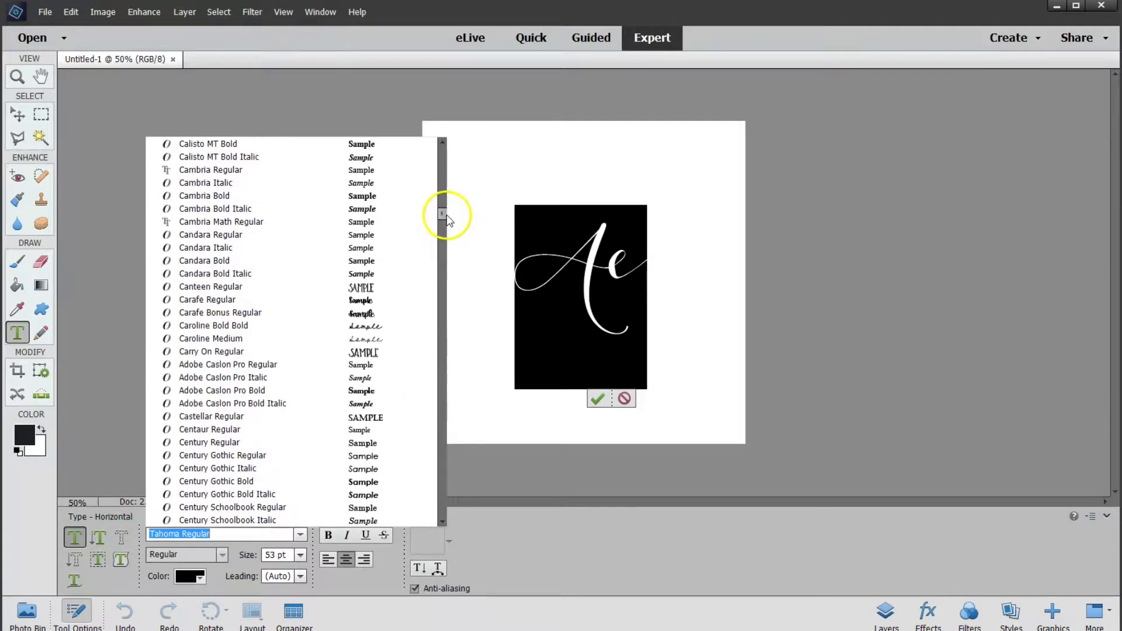
click(348, 292)
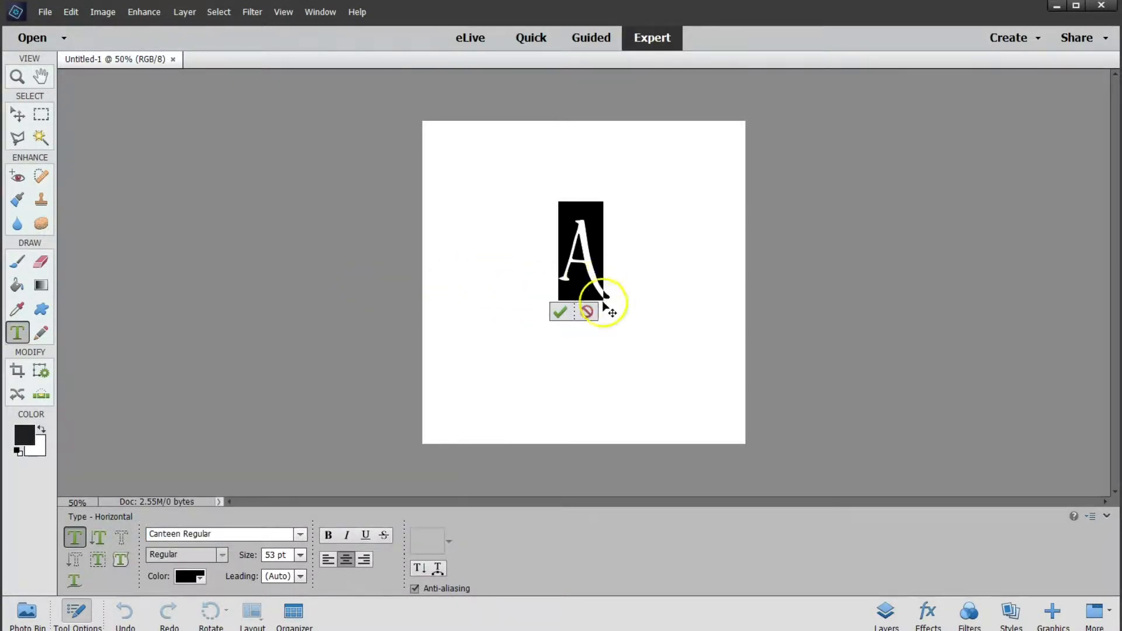
click(560, 312)
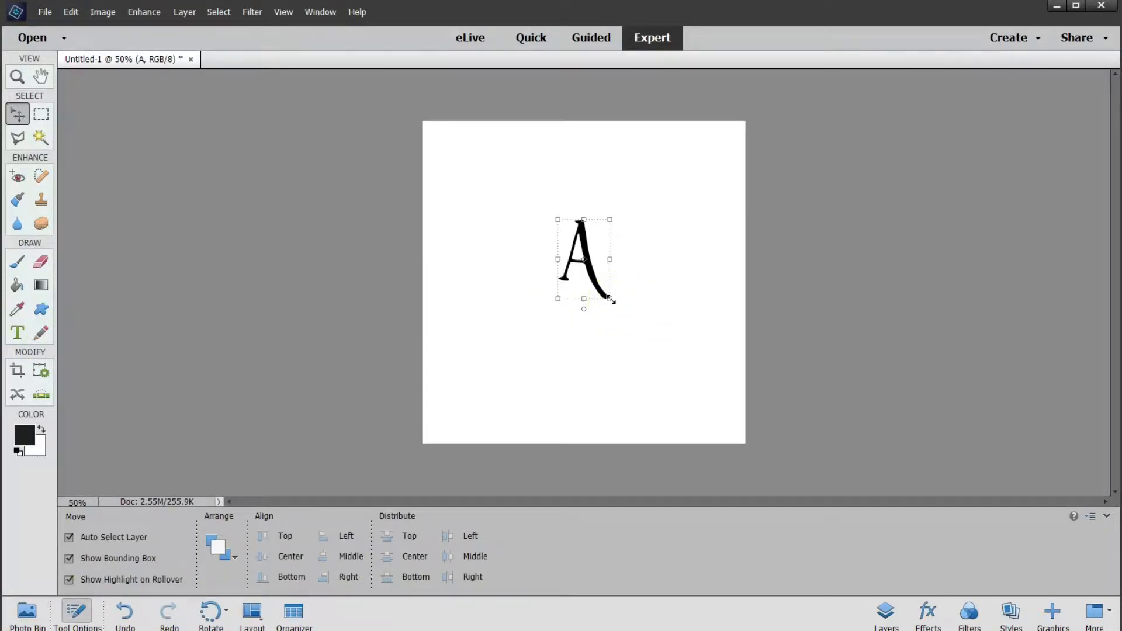
- Enlarge and widen the letter A to fill the canvas, at about 594% width and 399% height
drag(611, 301, 702, 437)
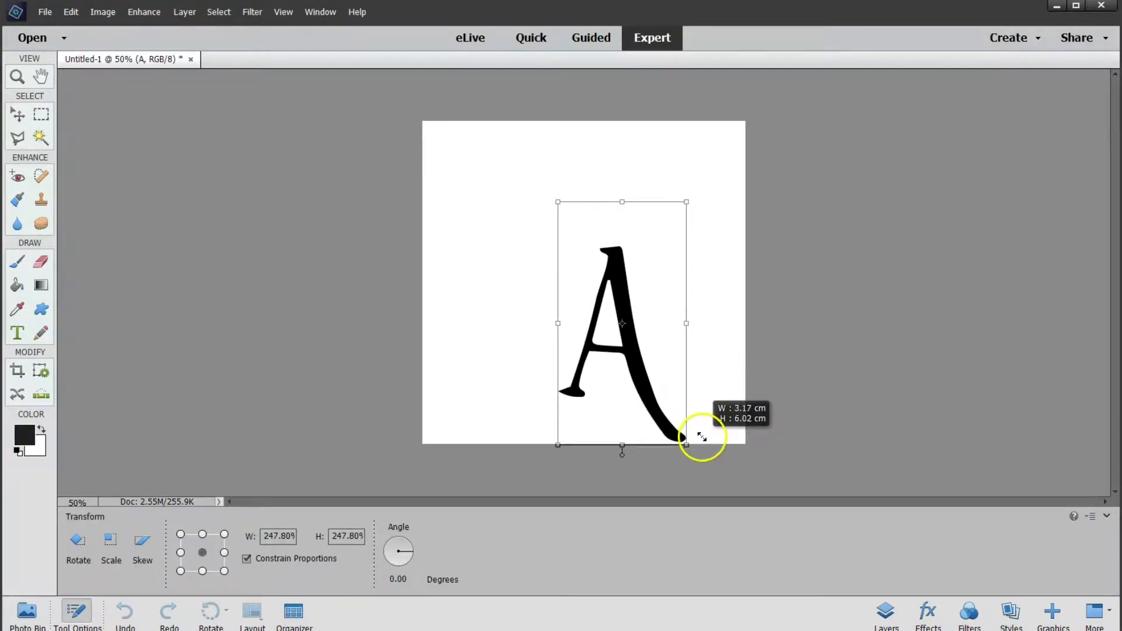
drag(556, 201, 421, 82)
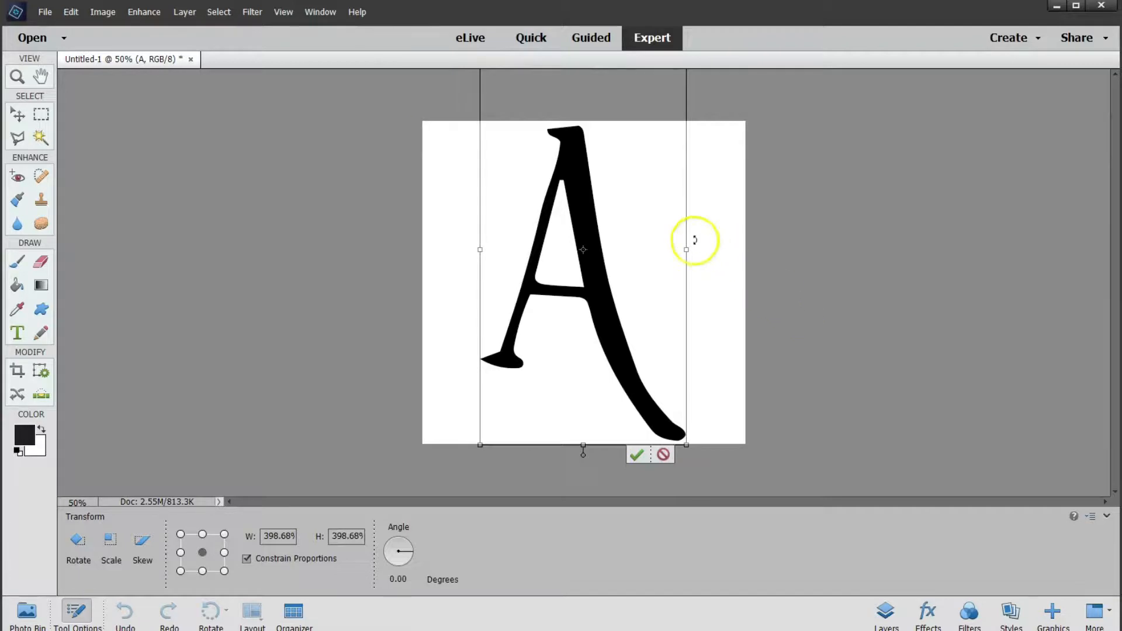
drag(686, 250, 735, 250)
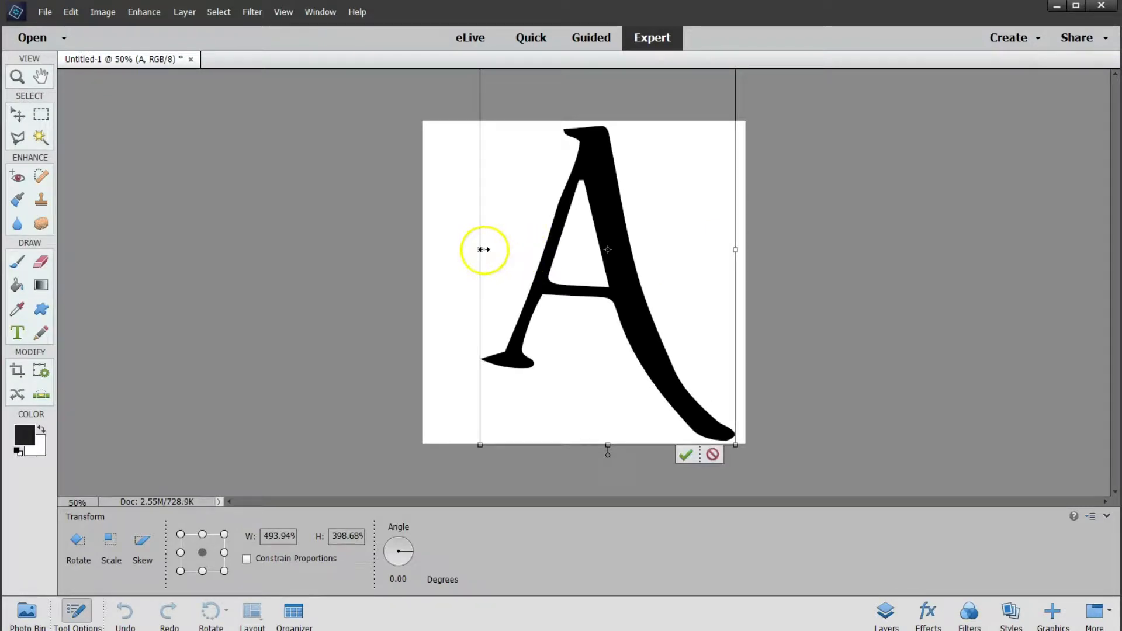
drag(481, 250, 431, 258)
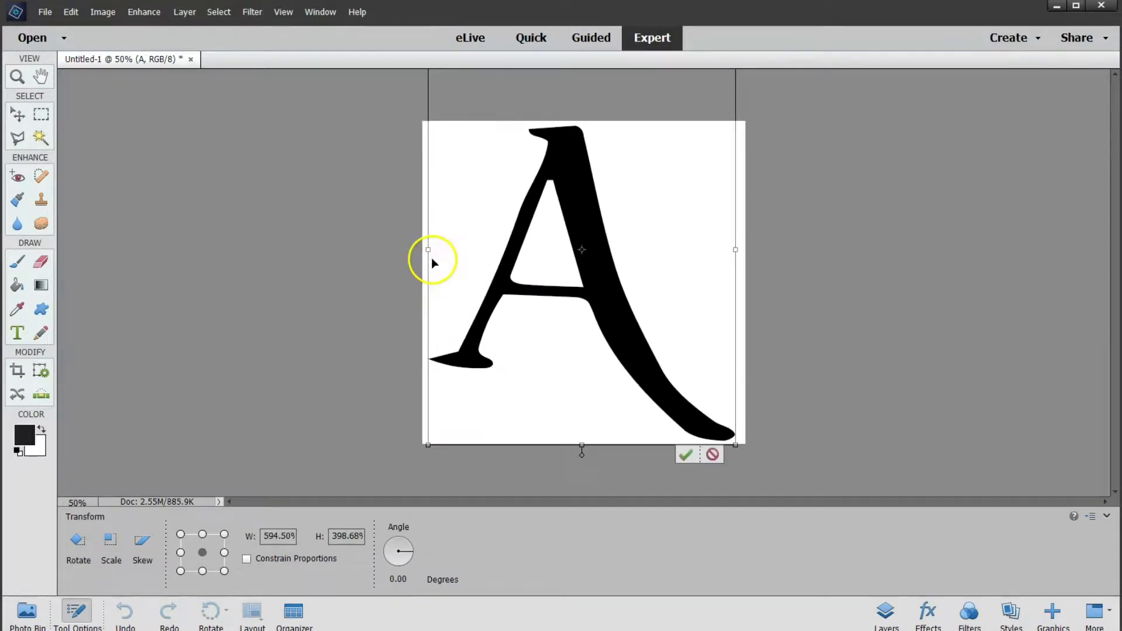
click(685, 456)
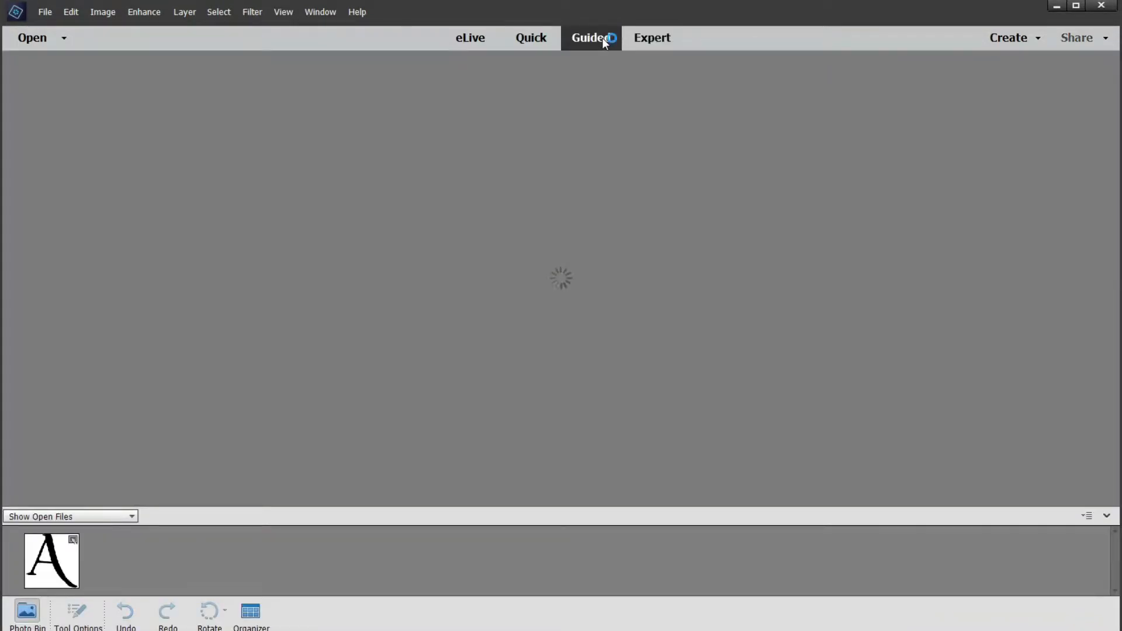
- Open the Frame Creator guided edit from the special edits for the letter image
click(619, 146)
click(693, 71)
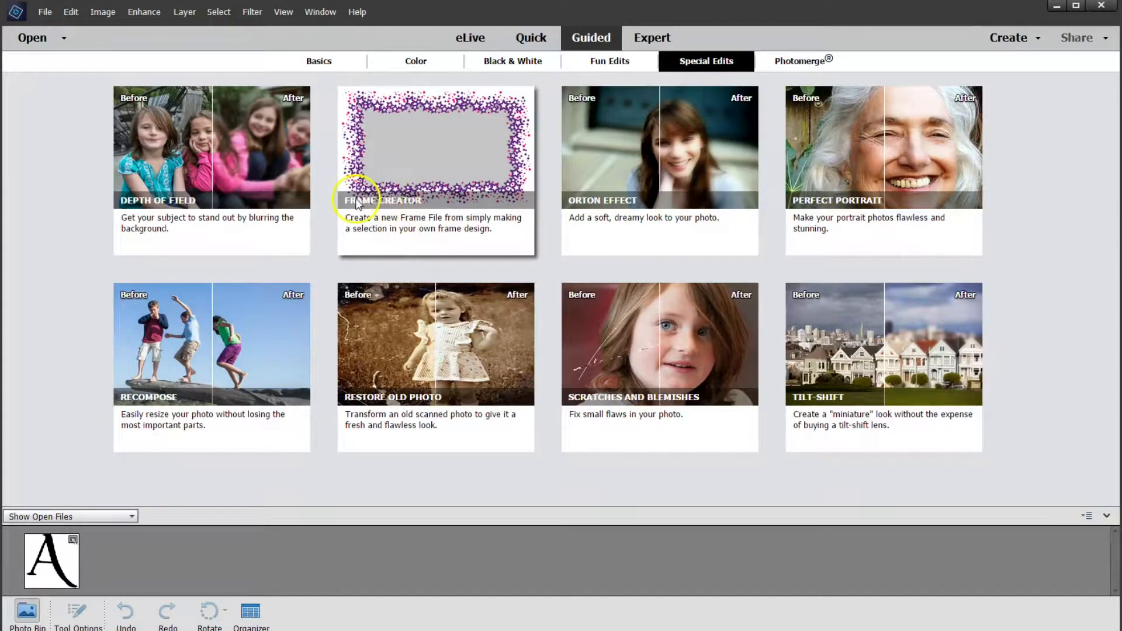
click(410, 202)
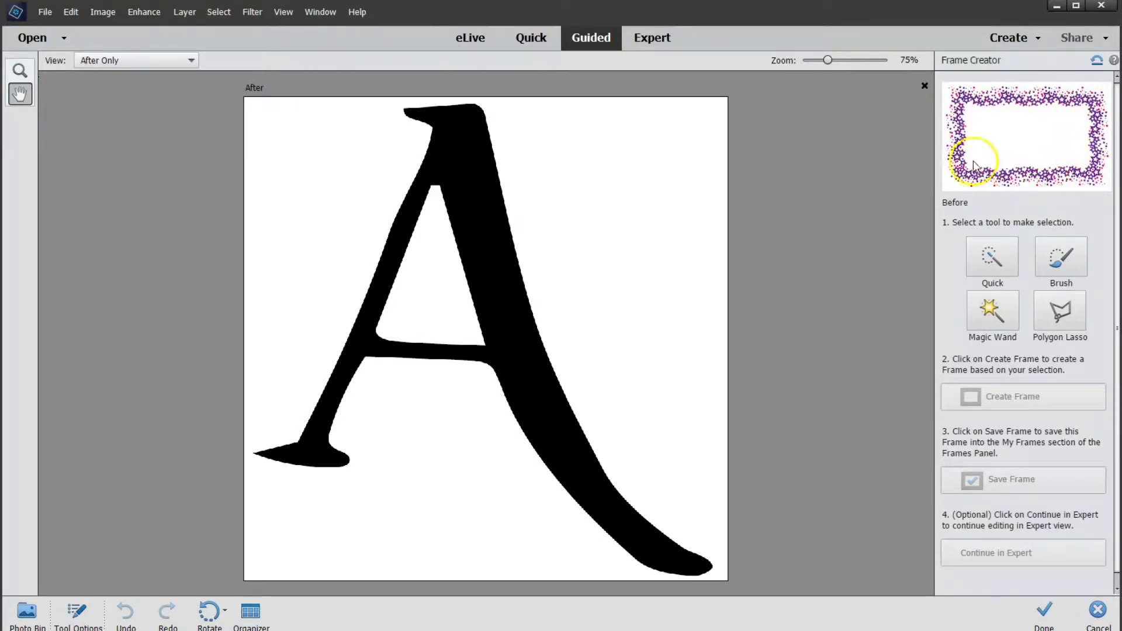
- Create a frame from a Magic Wand selection of the black letter A and continue editing it in Expert mode
click(950, 223)
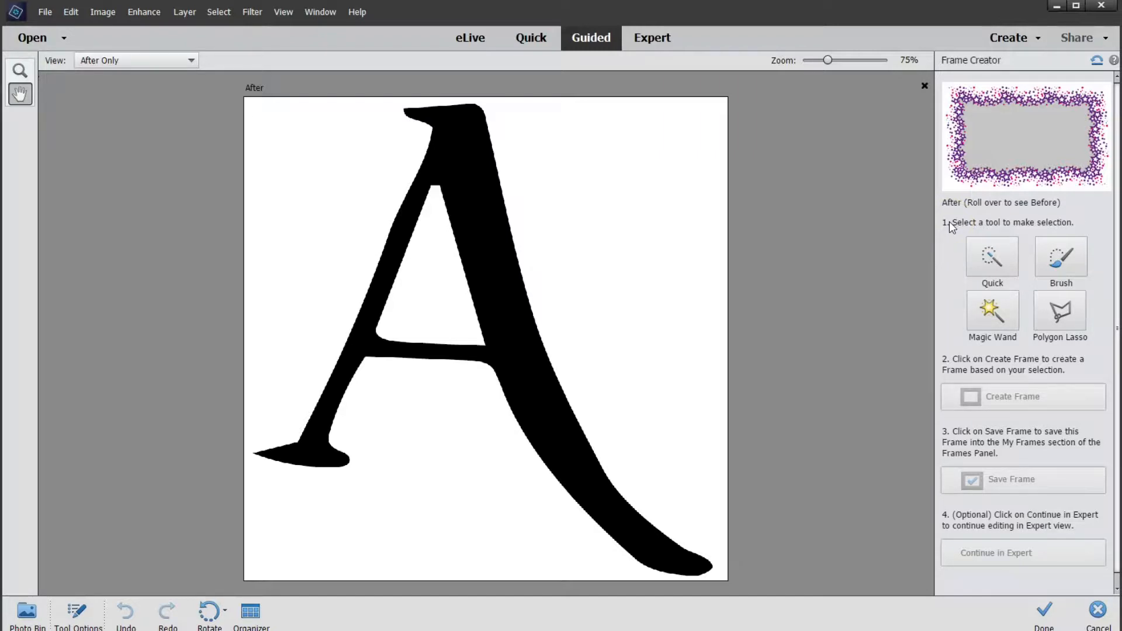
click(991, 314)
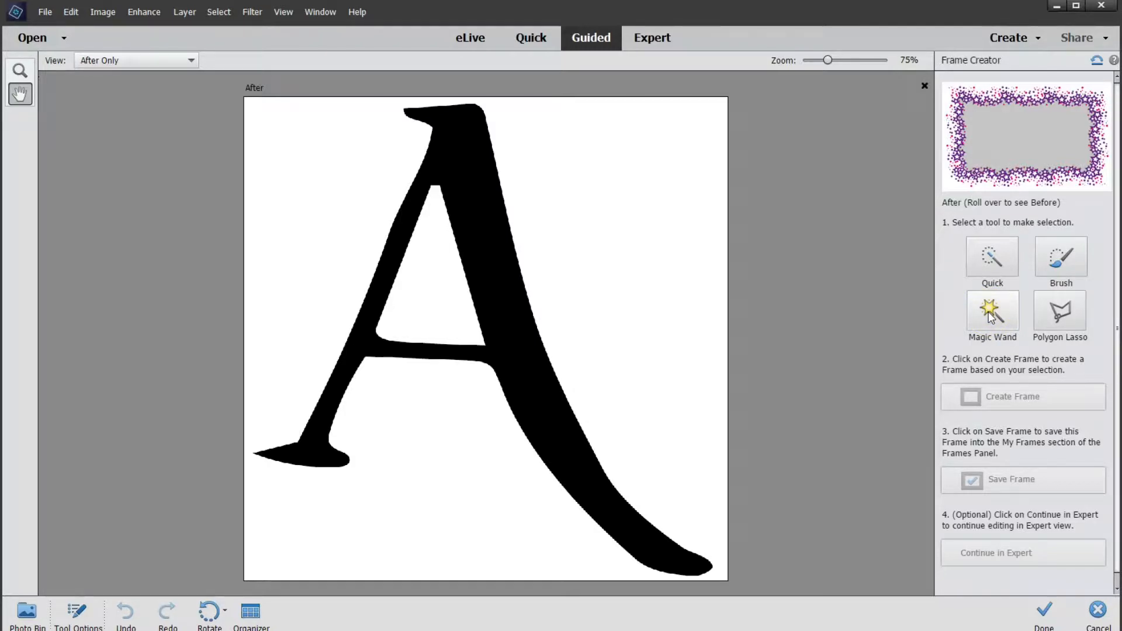
click(991, 316)
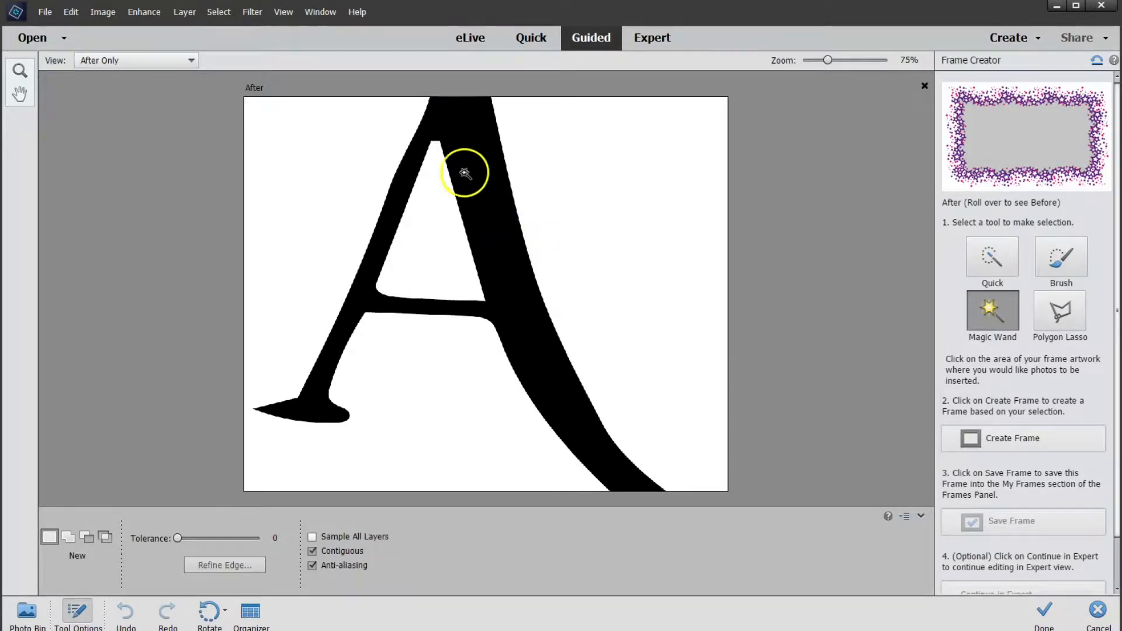
click(520, 307)
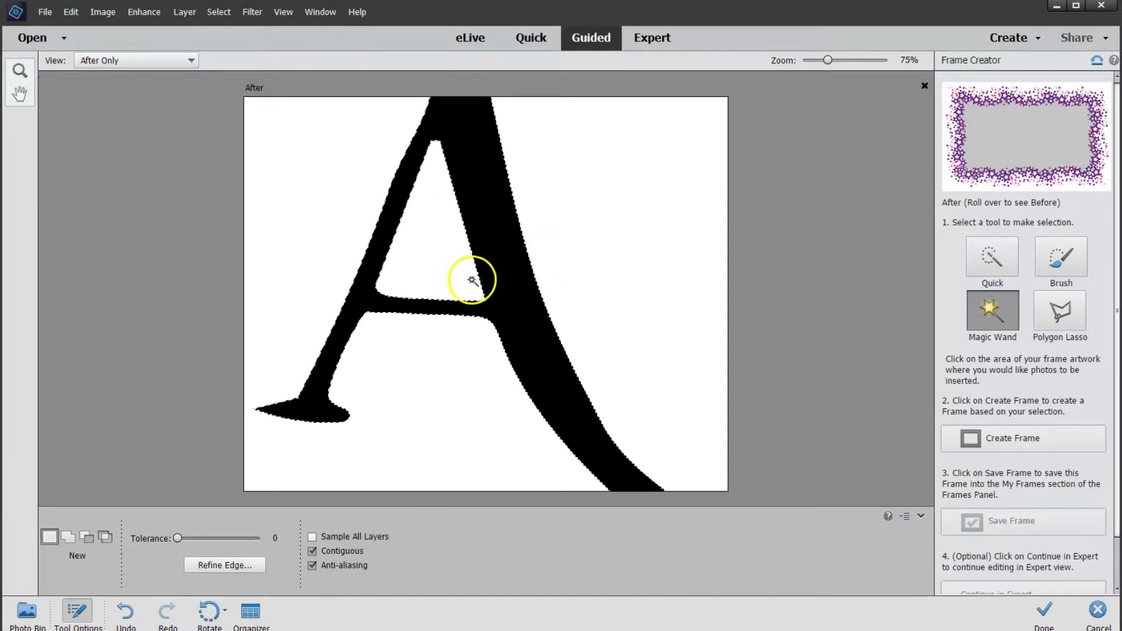
click(1040, 439)
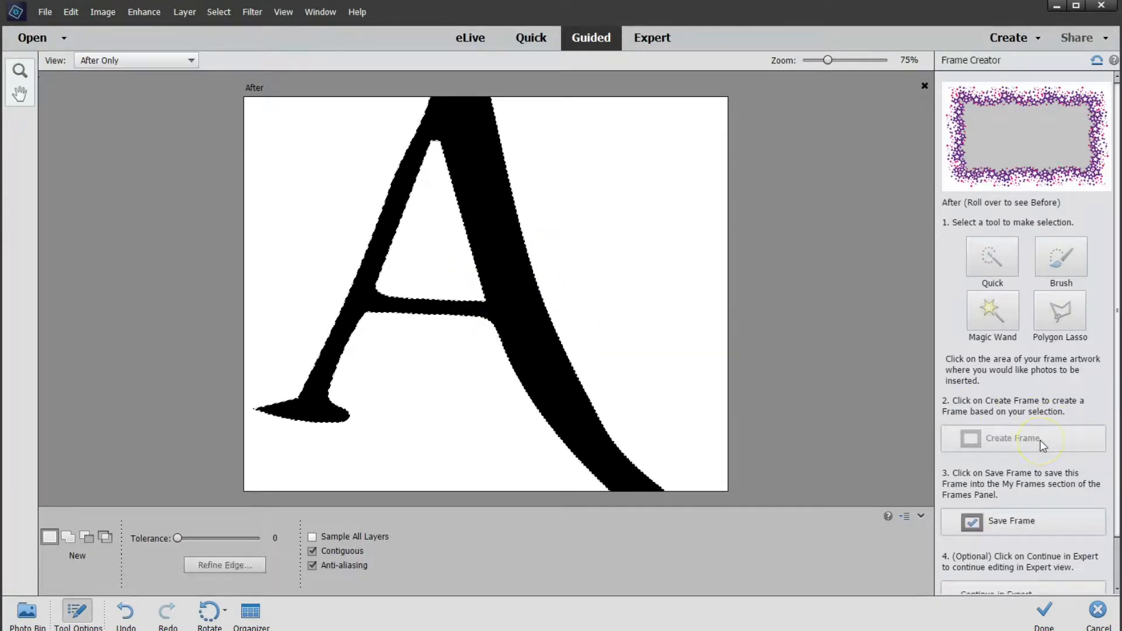
click(1034, 554)
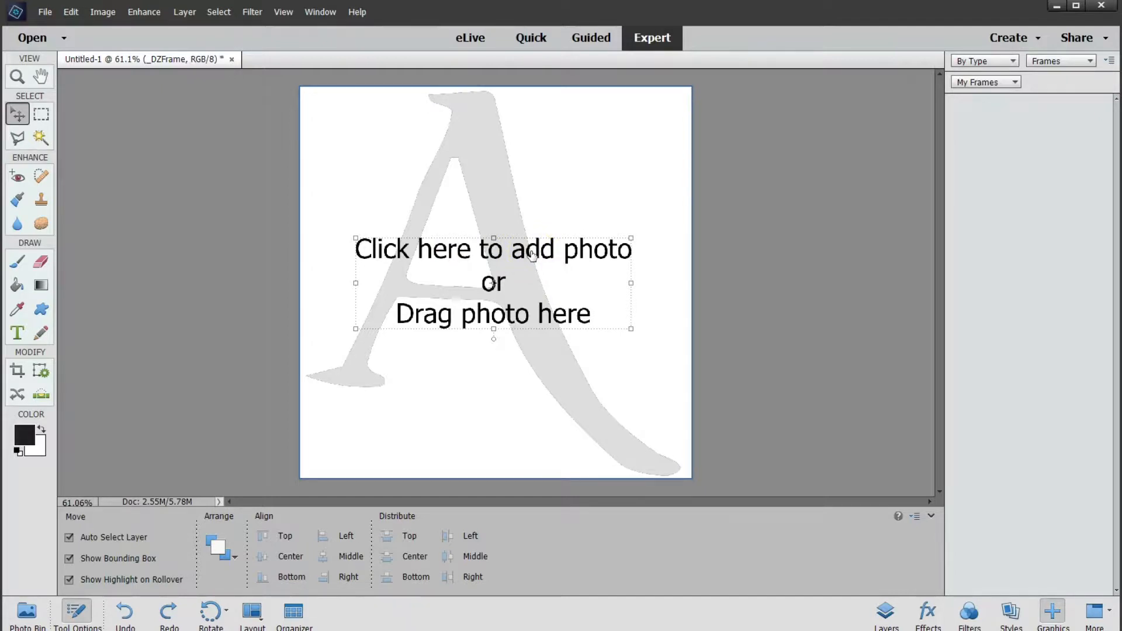
- Fill the letter frame with the Gold Leaf Confetti_0002_14 digital paper
click(453, 268)
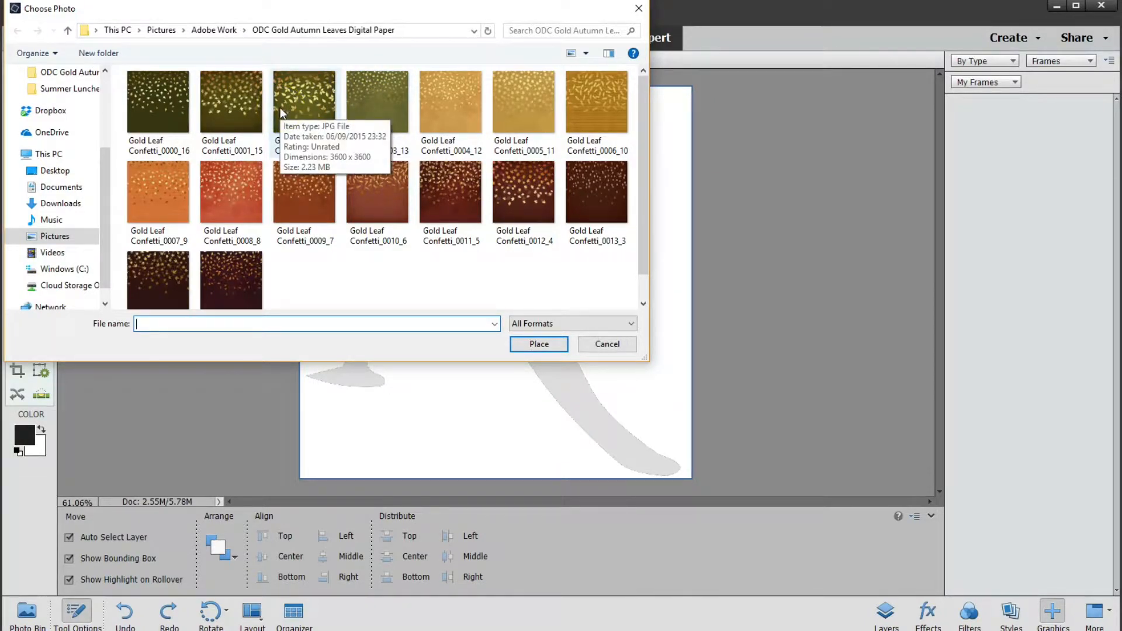
click(311, 89)
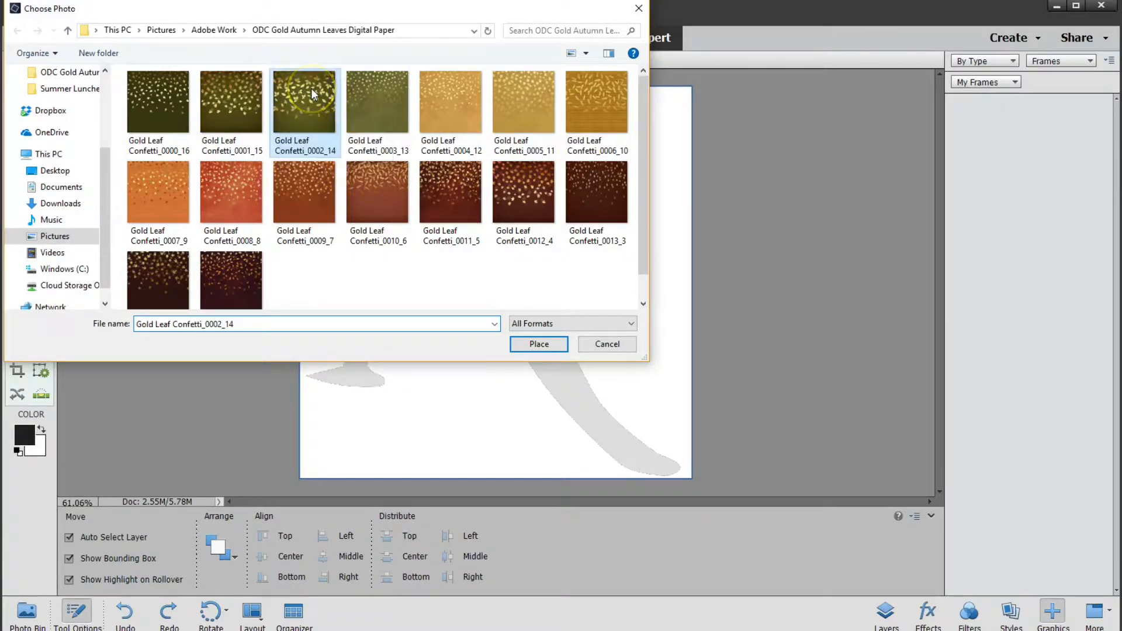
click(529, 345)
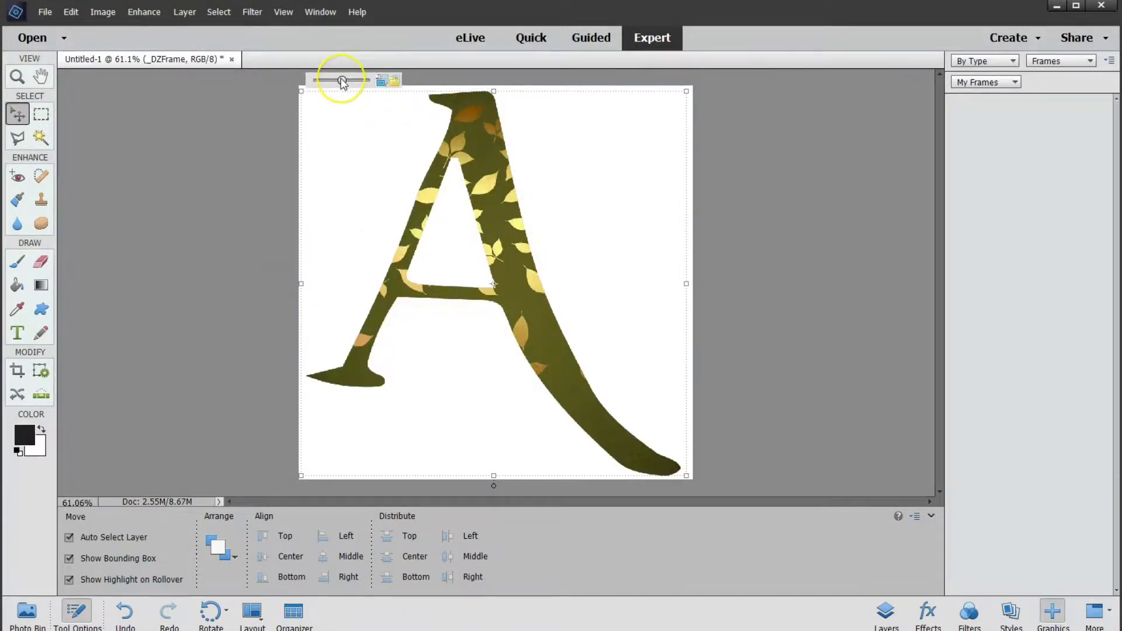
- Scale the paper inside the letter frame to about 142%, shift it down and to the right, and commit
drag(342, 80, 358, 82)
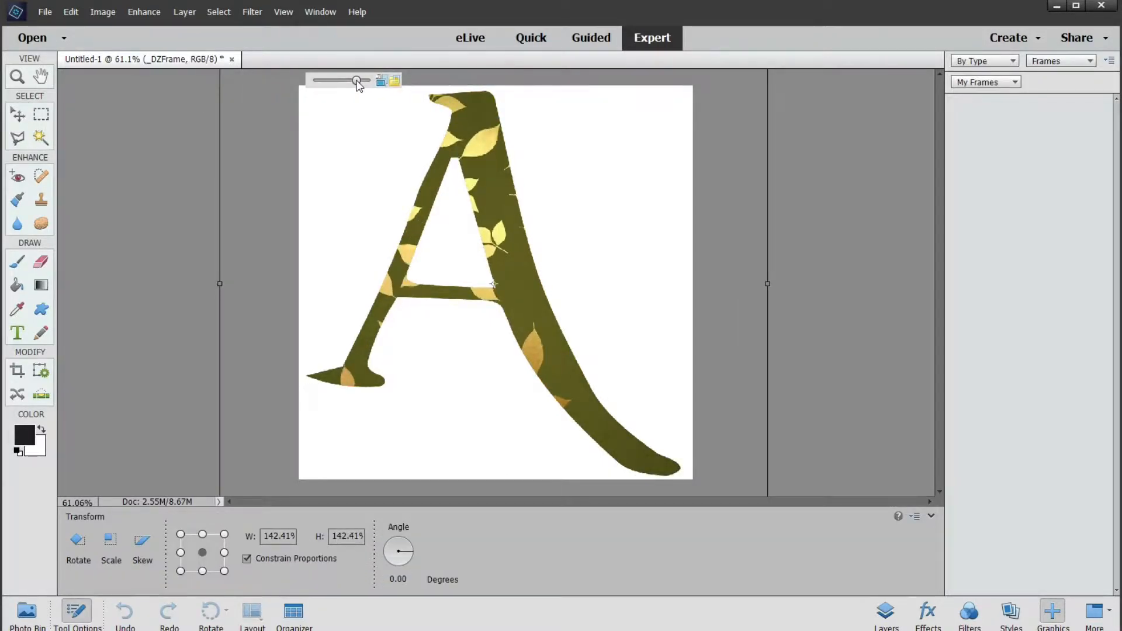
drag(470, 138, 516, 178)
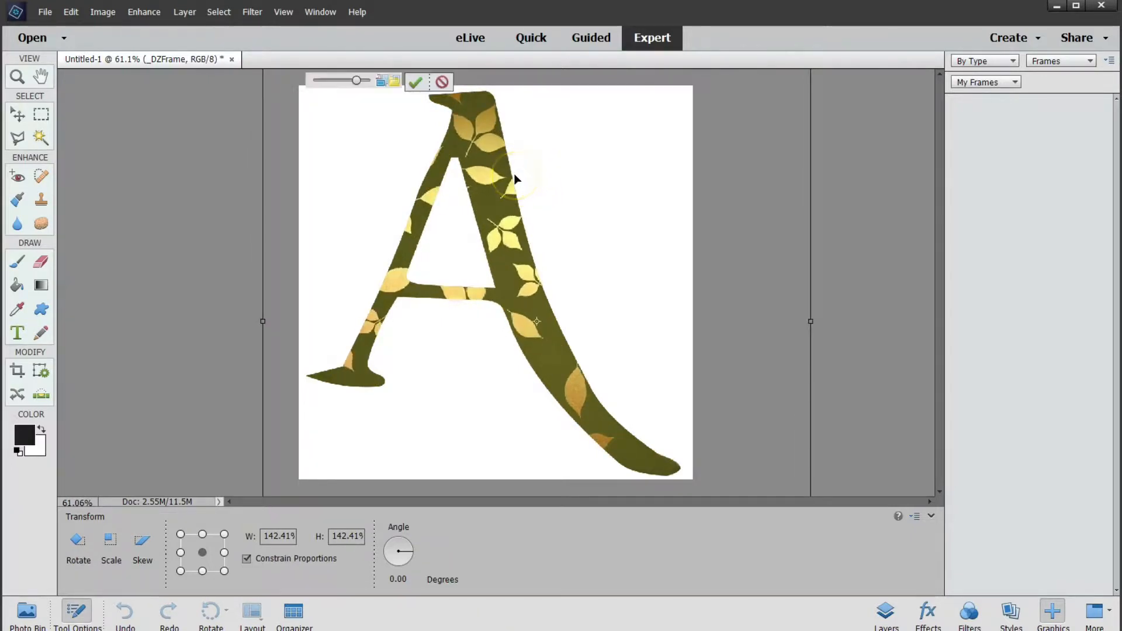
click(416, 82)
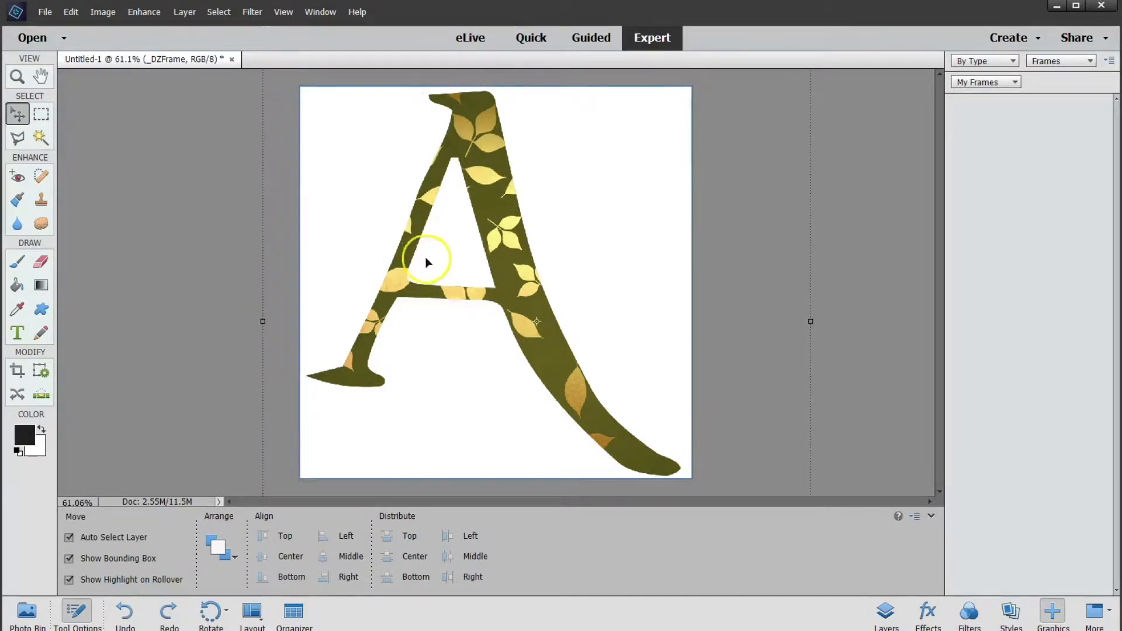
click(466, 241)
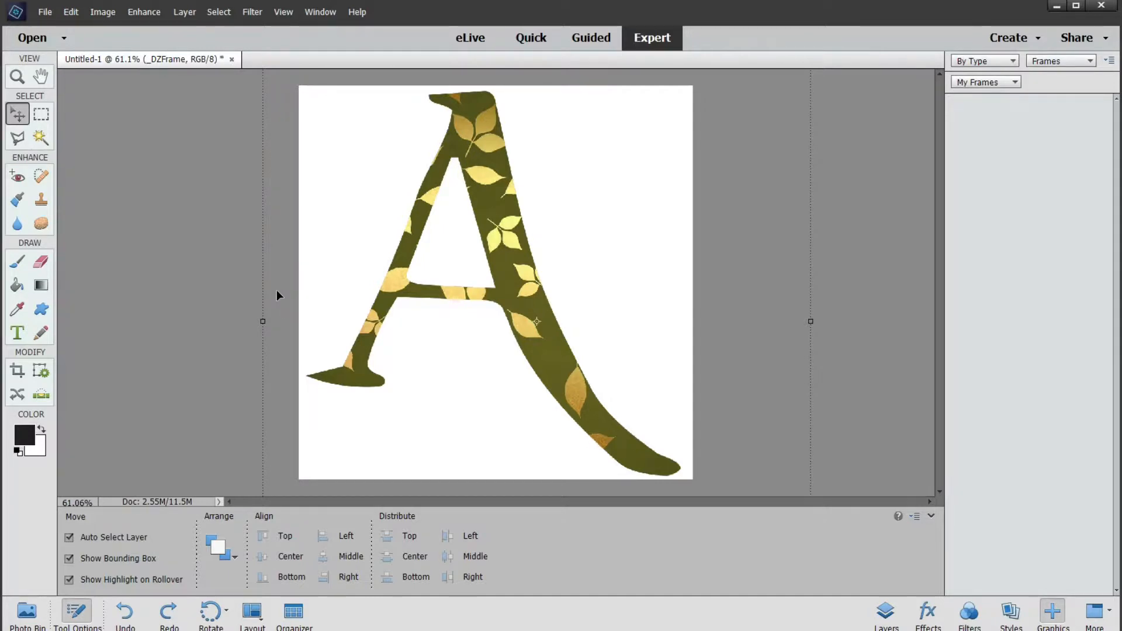
- Flip the whole image horizontally to mirror the letter for printing
click(100, 13)
mouse_move(101, 29)
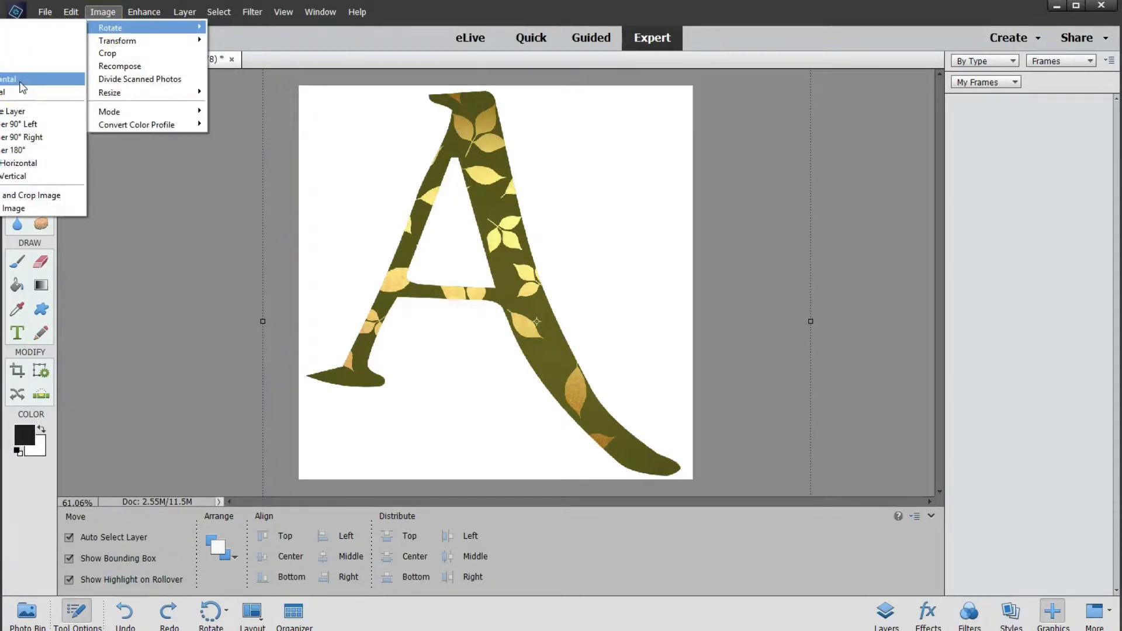
- Open the print settings for the mirrored letter and keep the print size at Actual Size (8.00cm x 8.00cm)
key(ctrl+p)
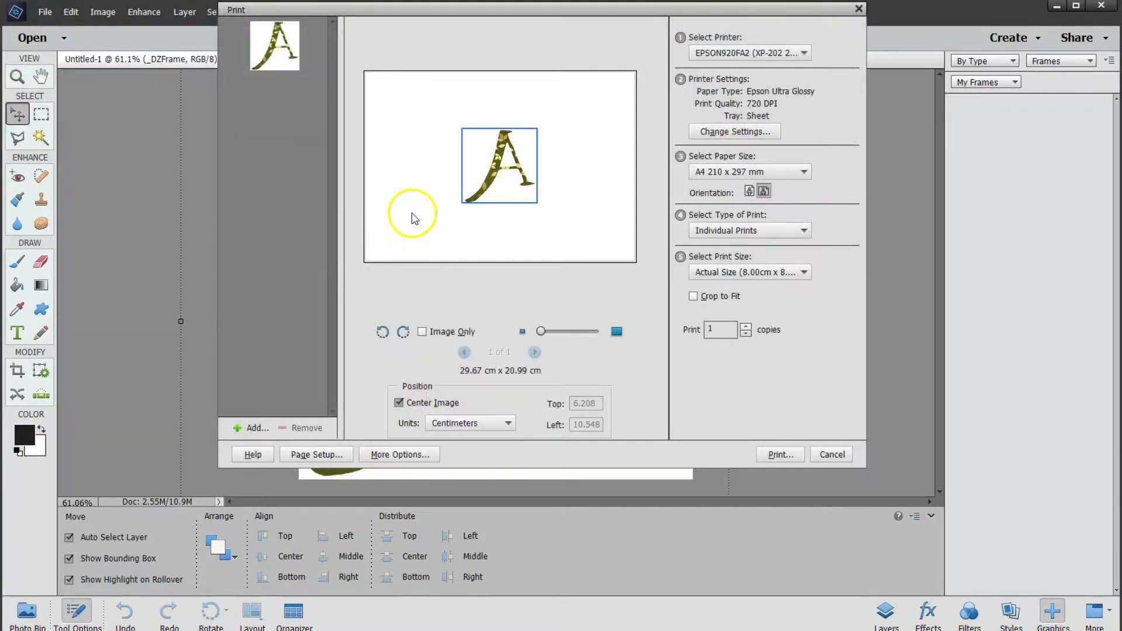
click(769, 280)
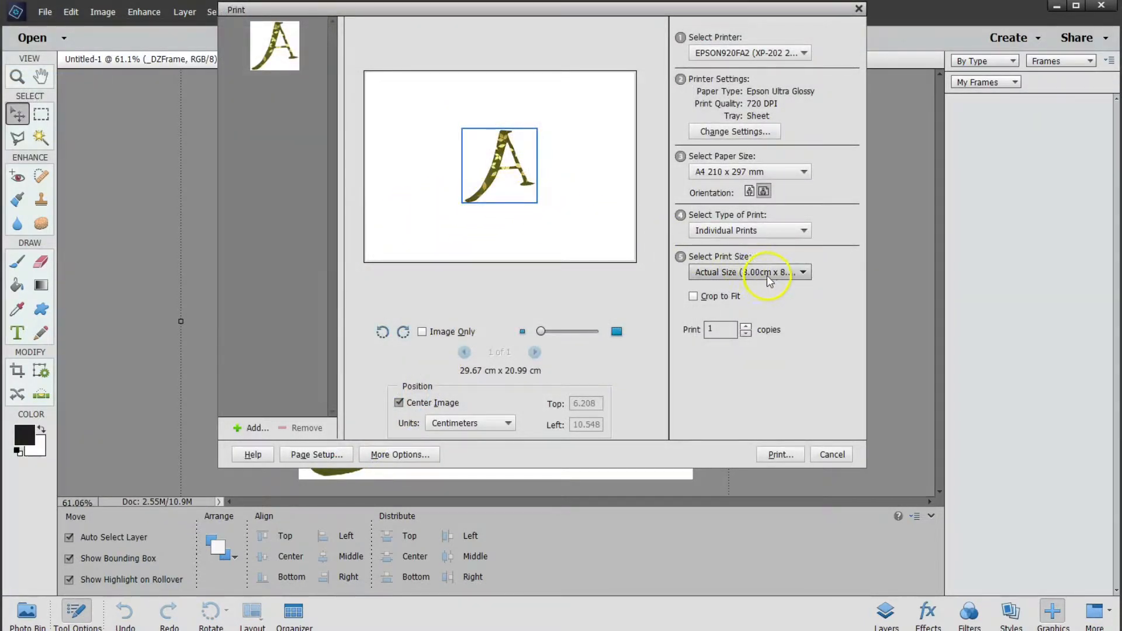
click(772, 278)
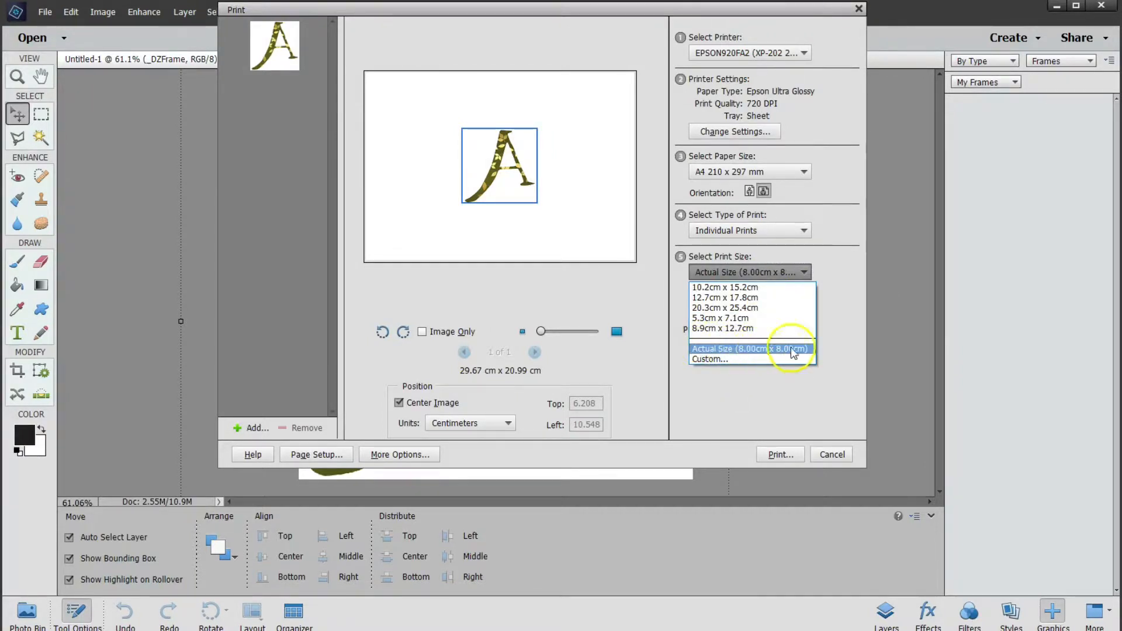
click(868, 329)
- Keep Epson Ultra Glossy as the paper type in the printer settings and print the mirrored letter
click(738, 130)
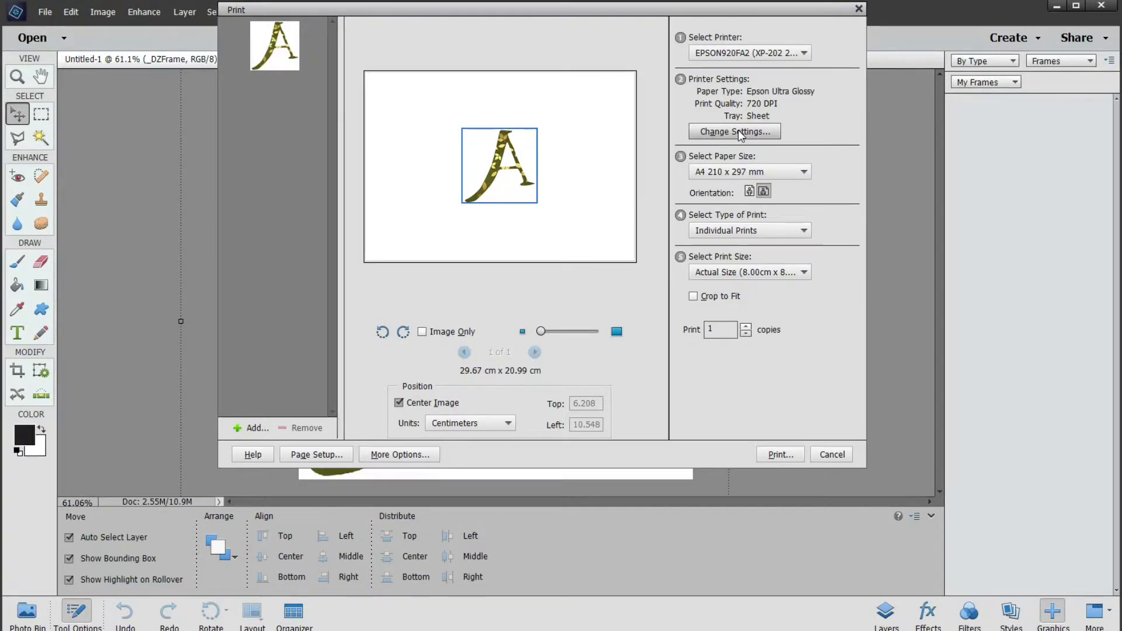
click(739, 129)
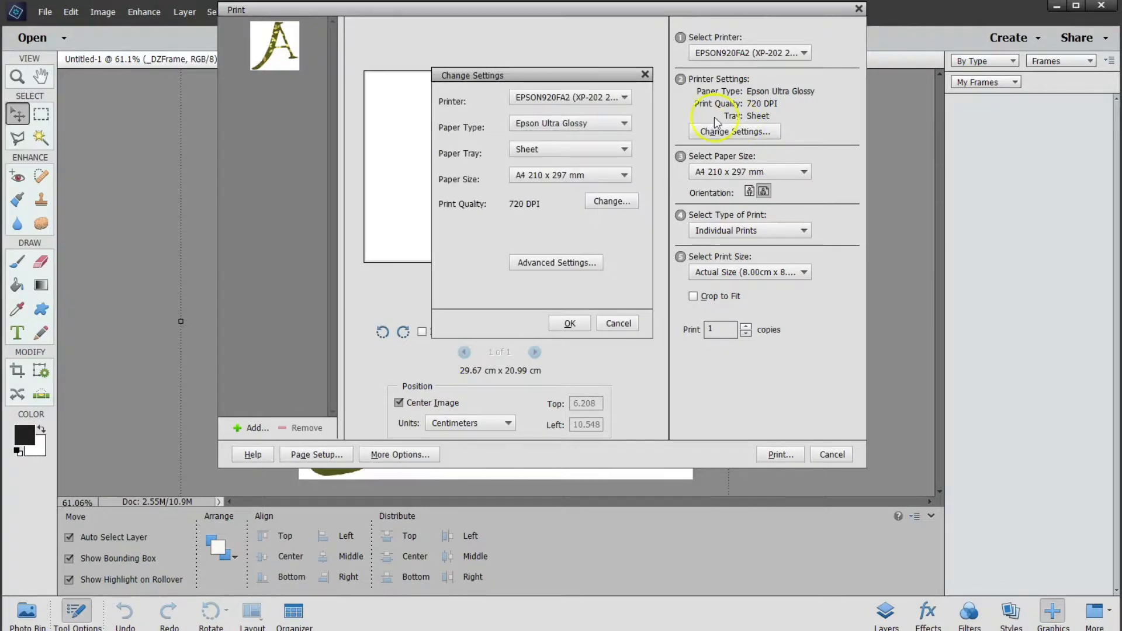
click(556, 123)
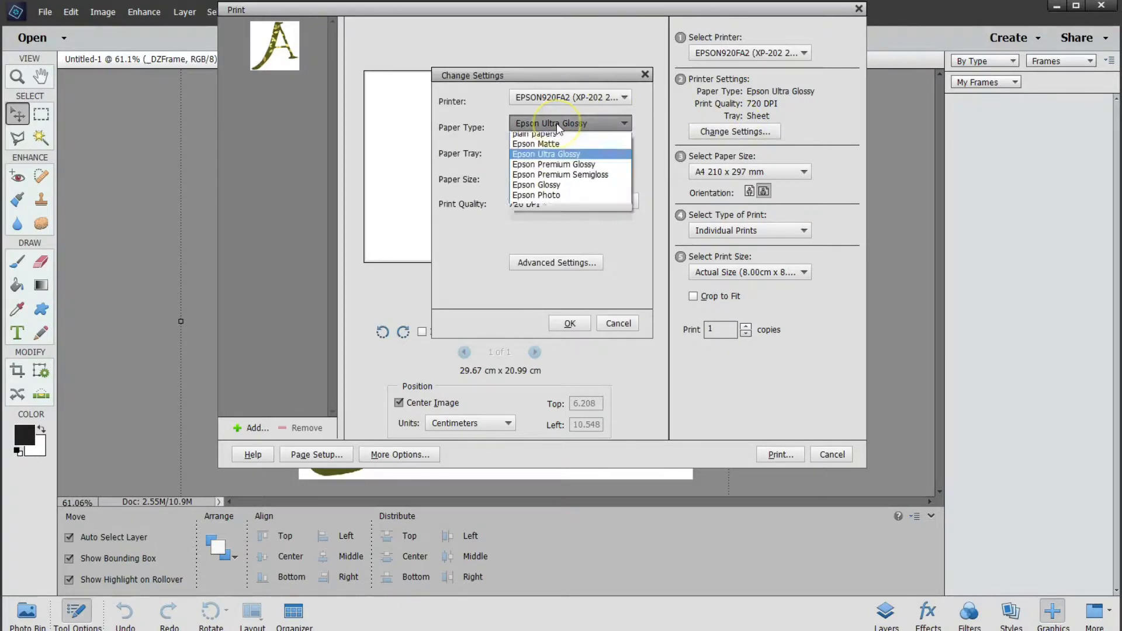
click(571, 159)
click(555, 202)
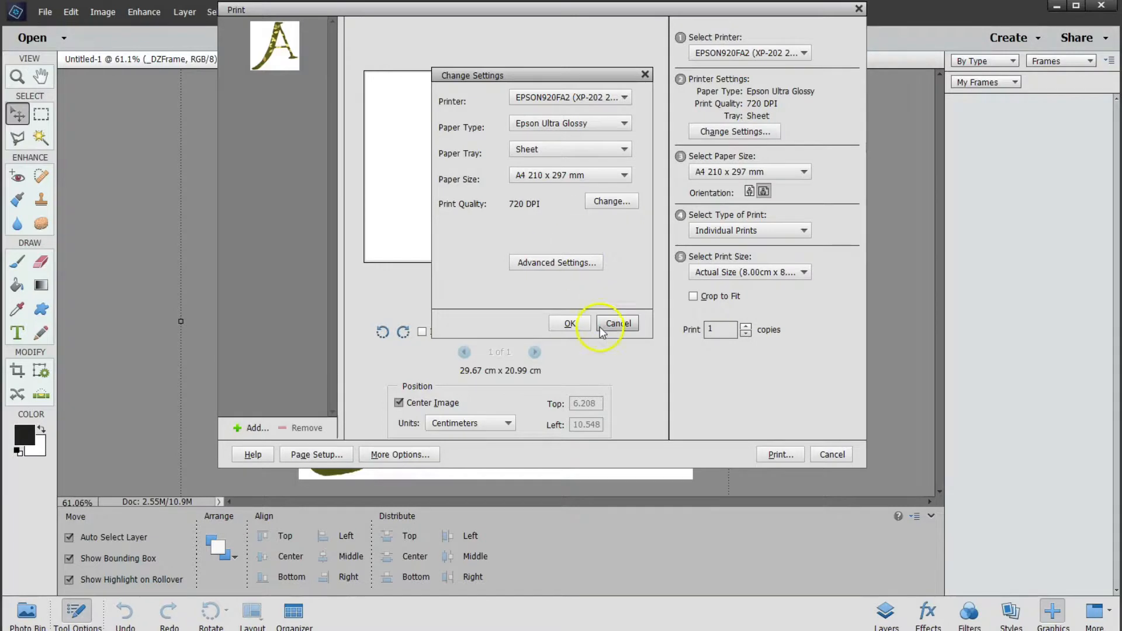
click(568, 323)
click(779, 454)
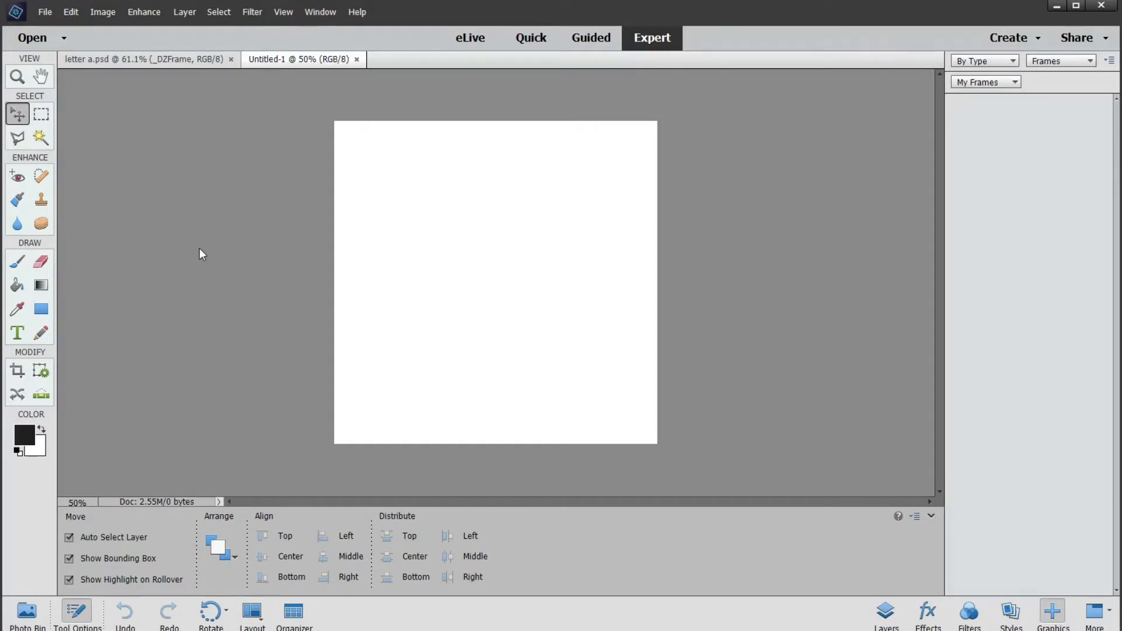
- Draw the Leaf 5 custom shape from the Foliage and Trees set so it nearly fills the blank canvas
click(196, 262)
click(41, 309)
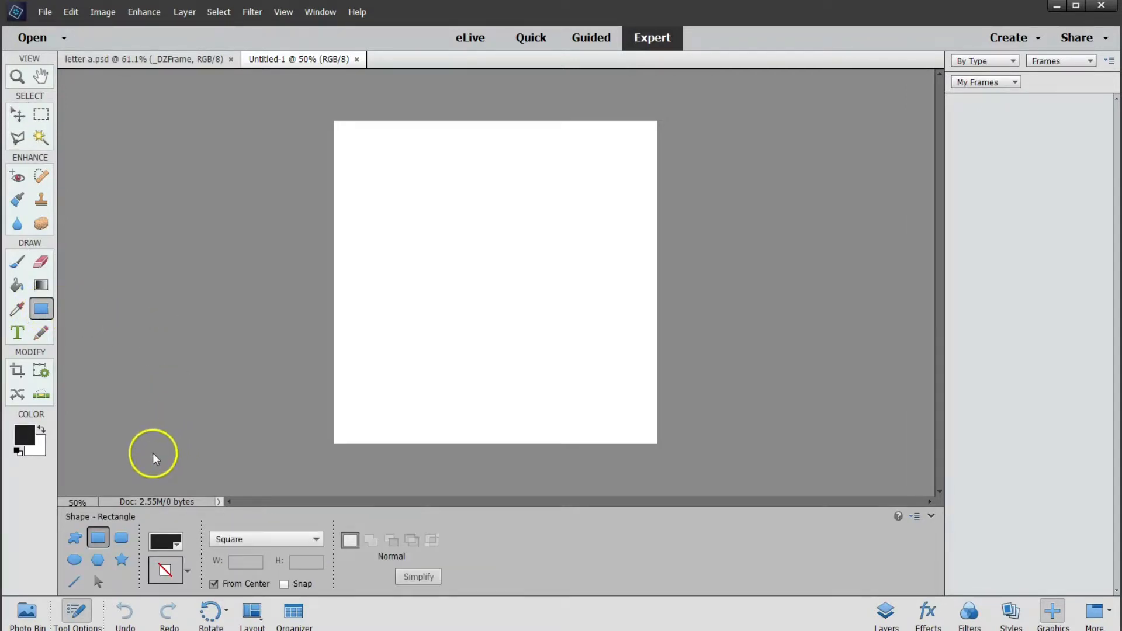
click(76, 539)
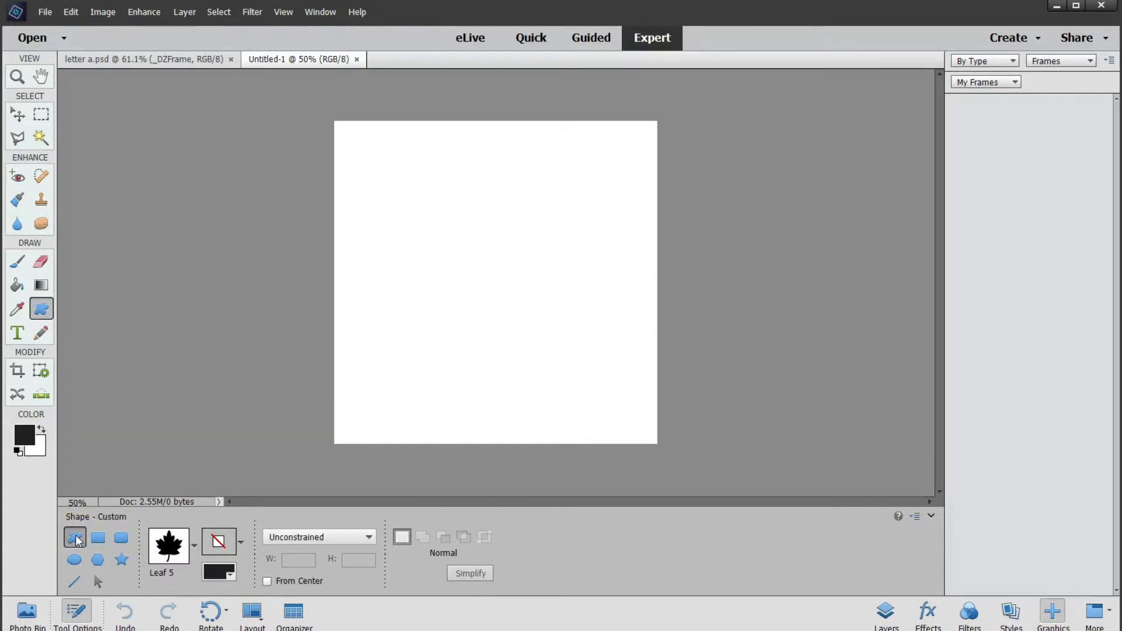
click(194, 554)
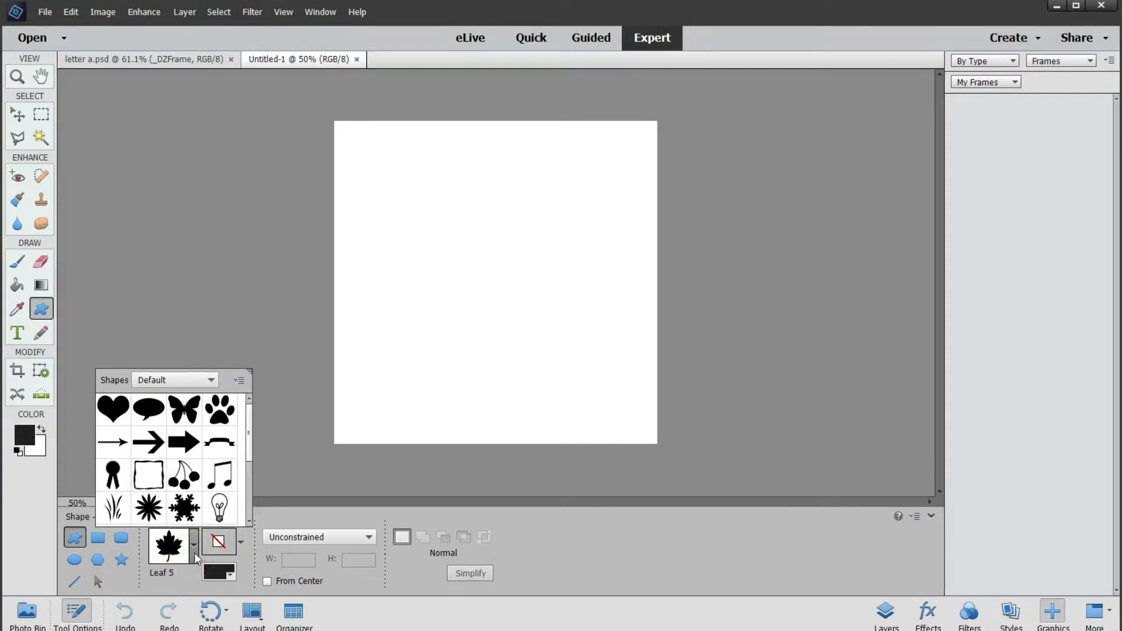
click(208, 380)
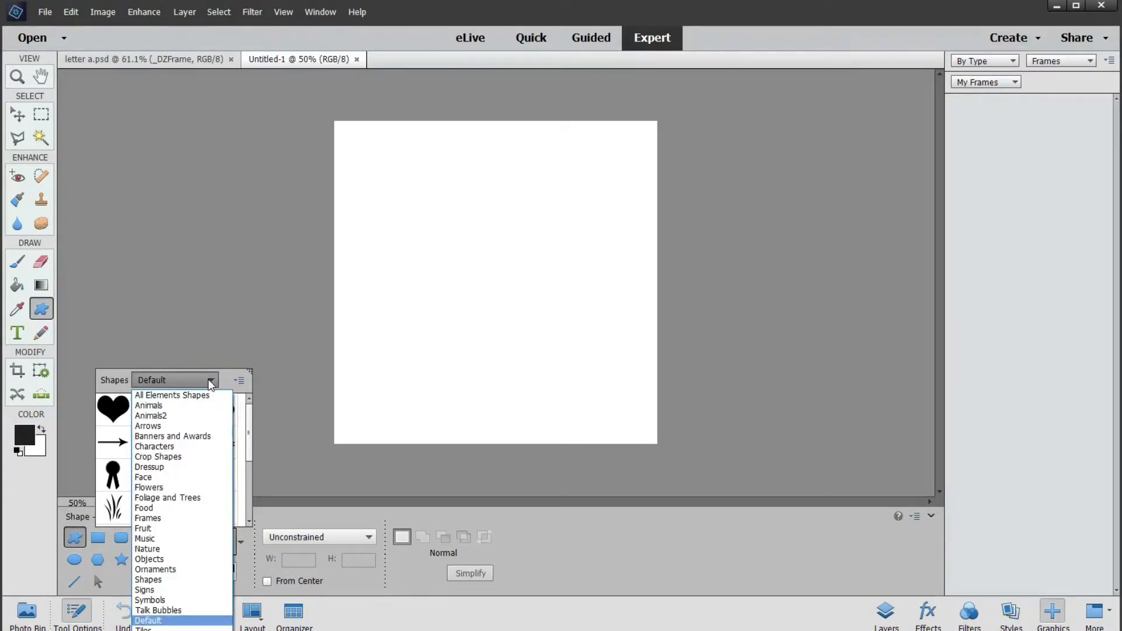
click(192, 500)
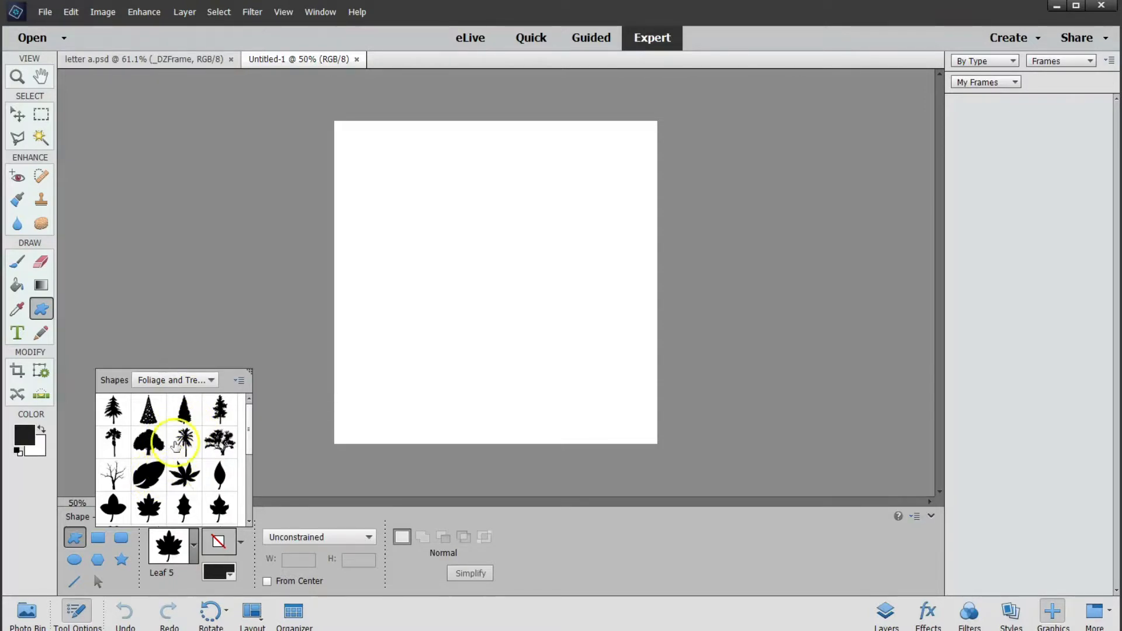
mouse_move(250, 433)
mouse_down()
mouse_move(242, 516)
mouse_move(255, 496)
mouse_move(255, 451)
mouse_up()
click(151, 468)
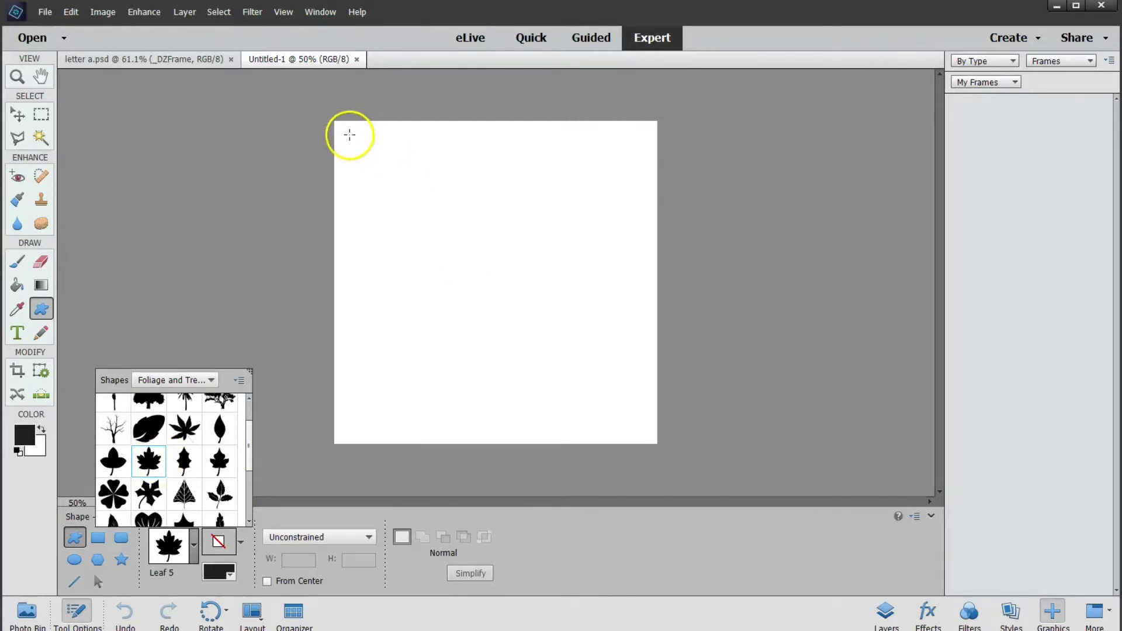
drag(349, 133, 642, 434)
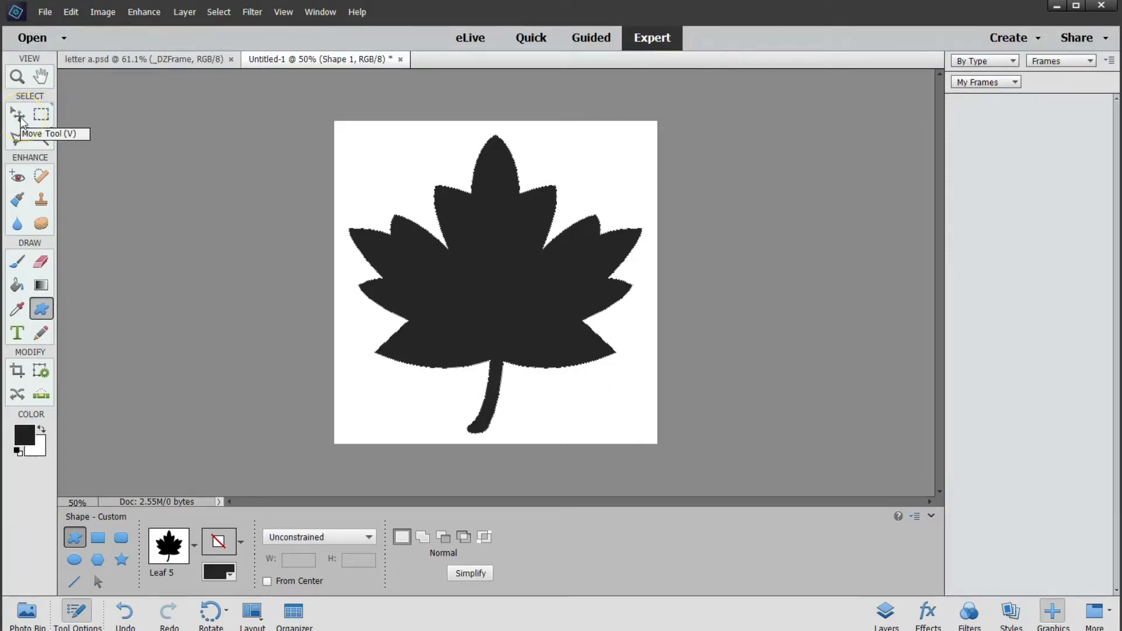
- Rotate the leaf shape about 41 degrees clockwise and commit the transform
click(20, 120)
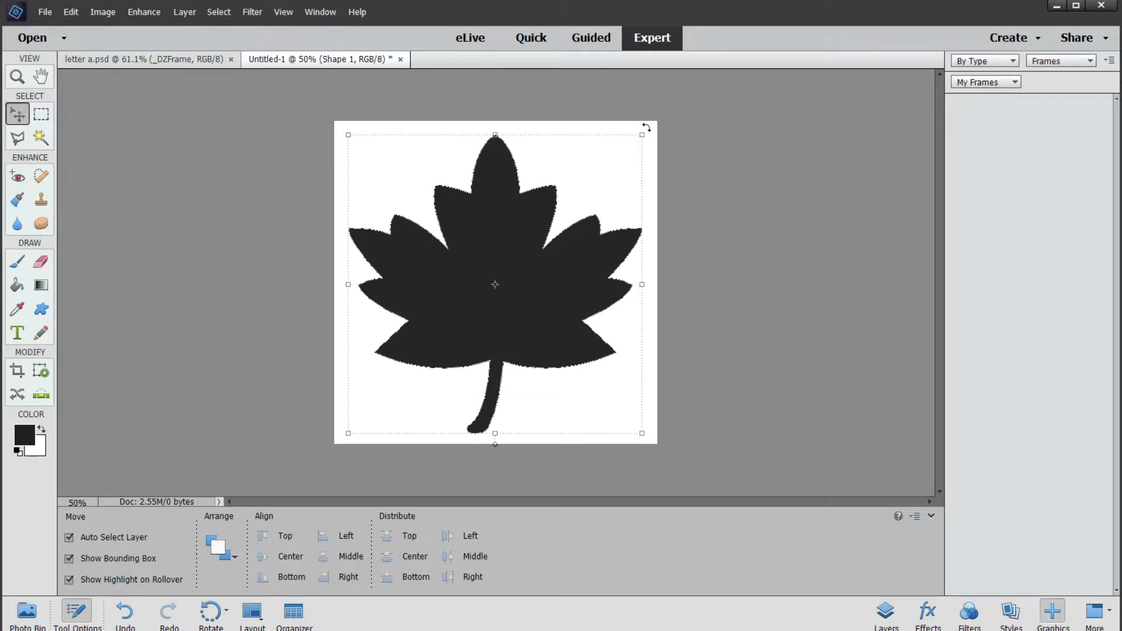
drag(647, 127, 658, 274)
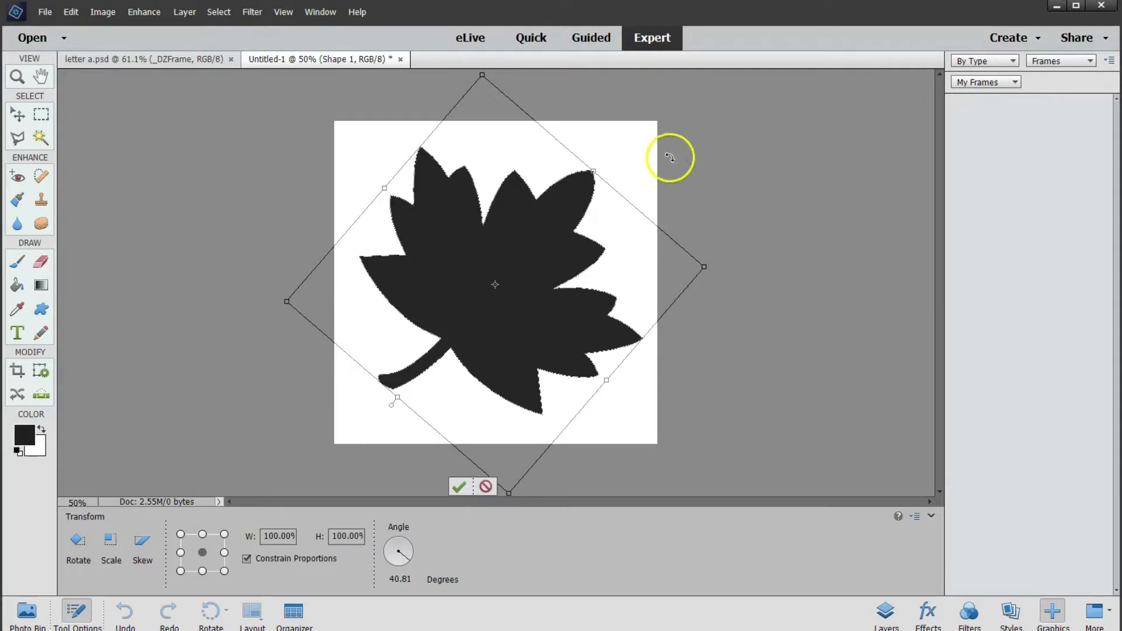
click(456, 489)
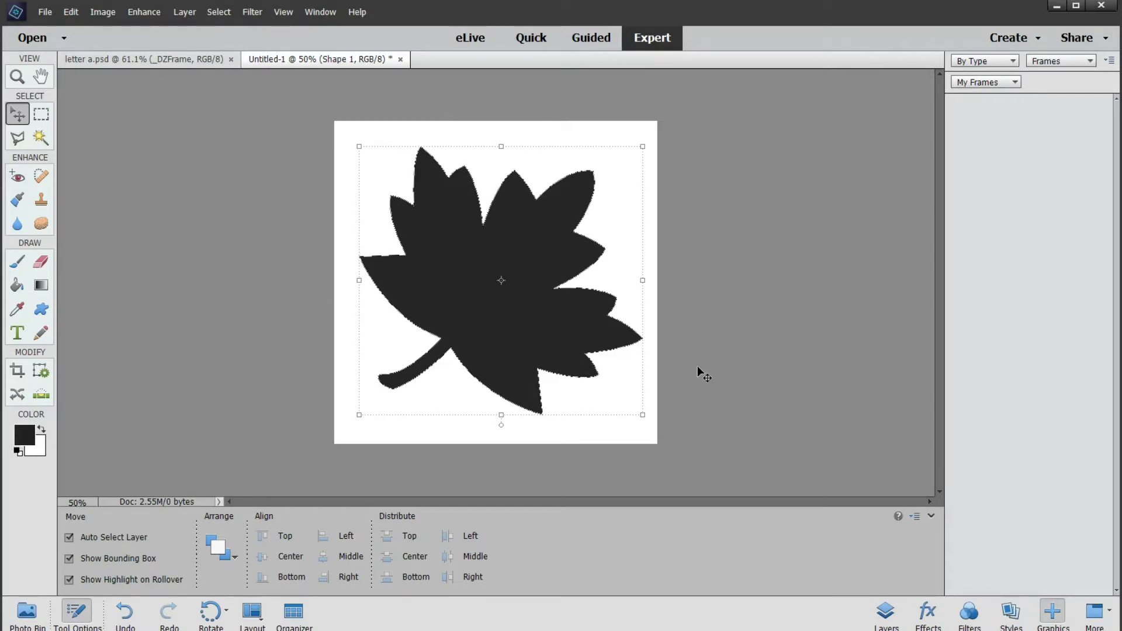
- Create a frame from a Magic Wand selection of the black leaf in the guided Frame Creator and continue editing in Expert mode
click(590, 37)
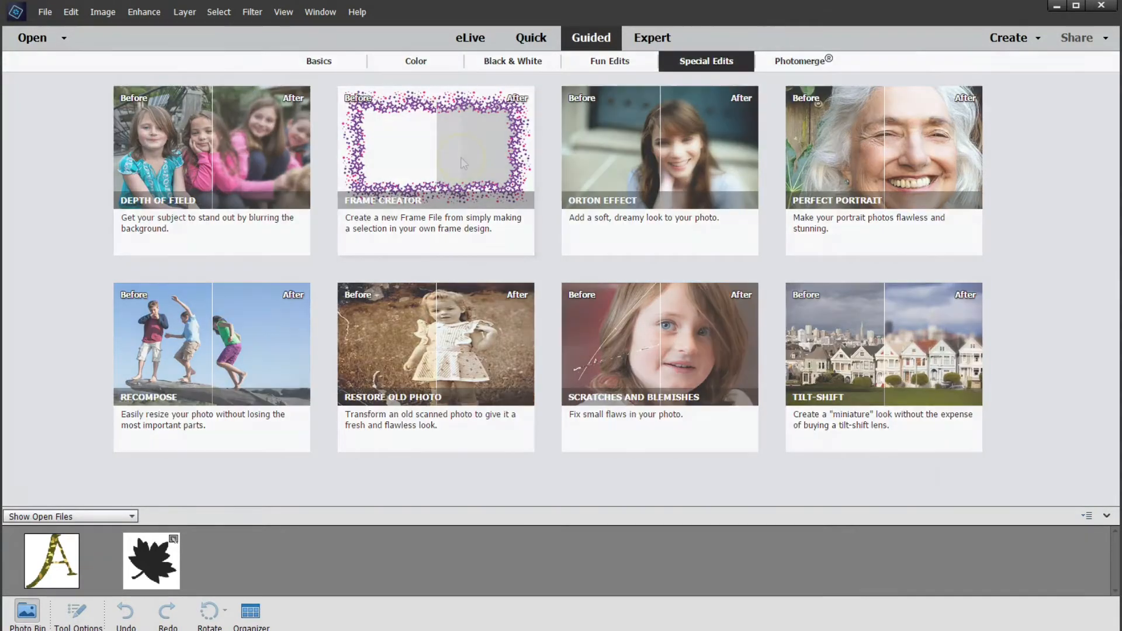
click(514, 211)
click(463, 283)
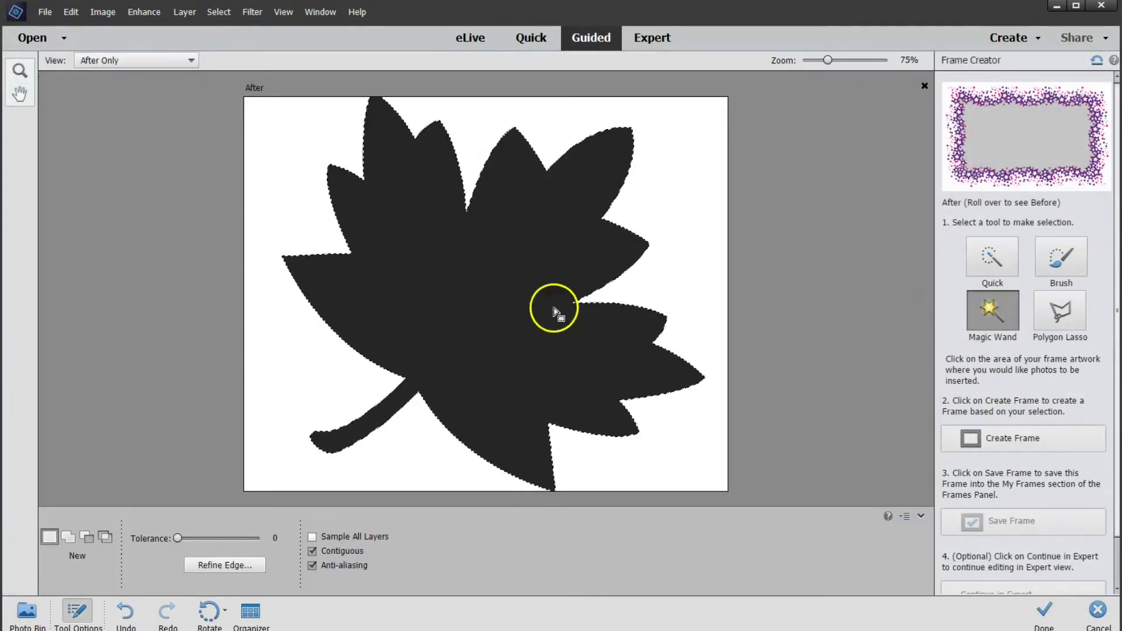
click(1015, 443)
click(1010, 556)
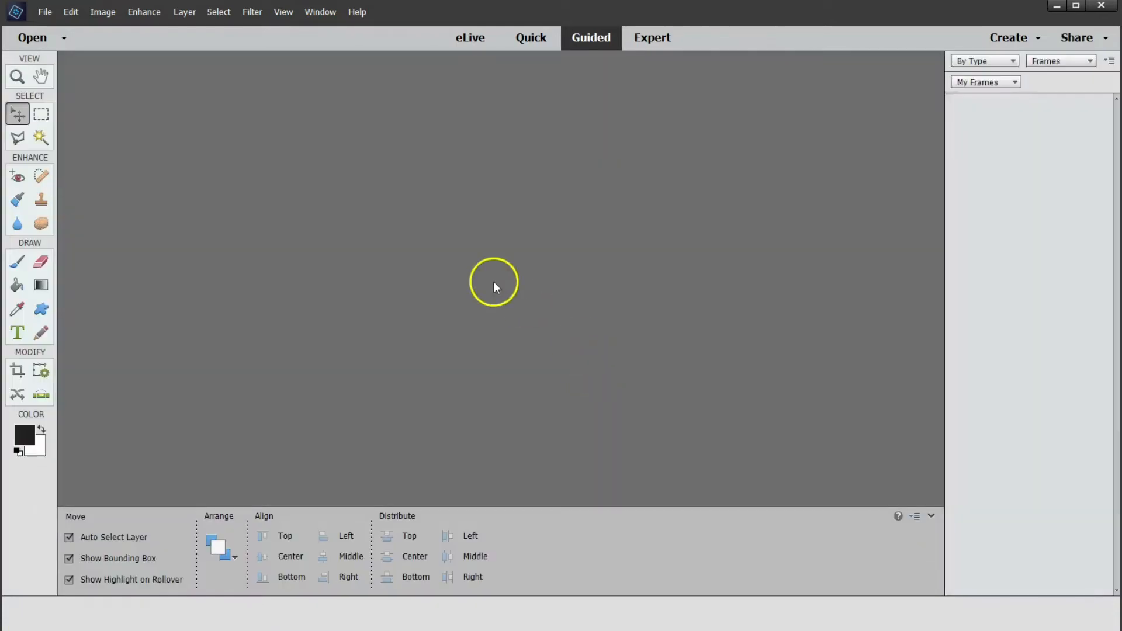
- Fill the leaf frame with the Gold Leaf Confetti_0008_8 paper from the ODC Gold Autumn Leaves Digital Paper folder
click(639, 247)
click(214, 30)
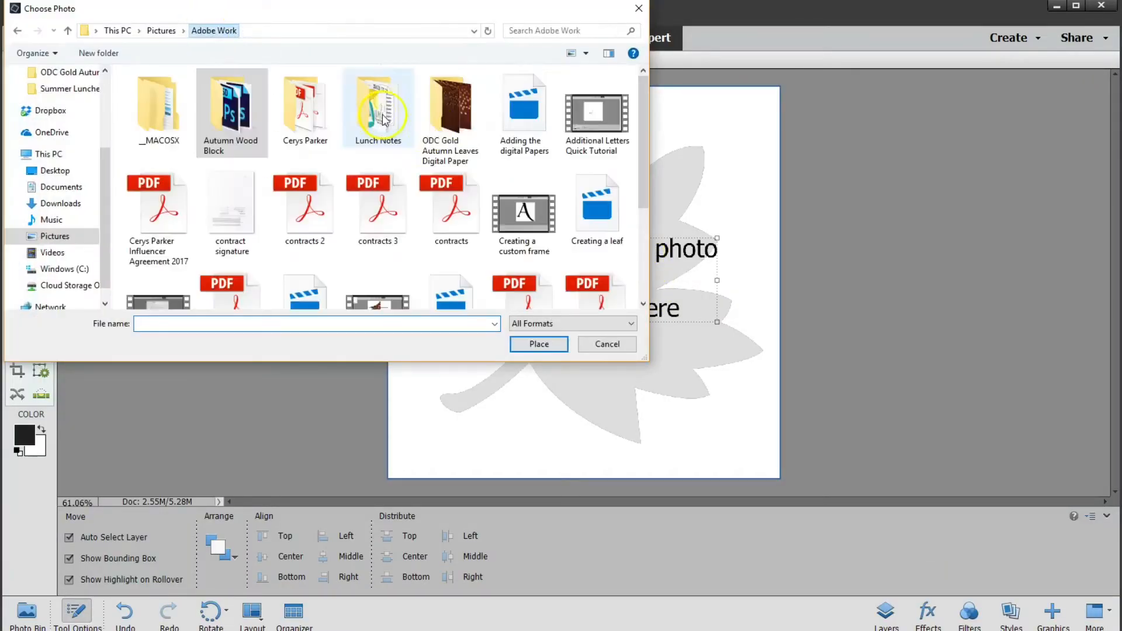
double_click(451, 108)
double_click(223, 187)
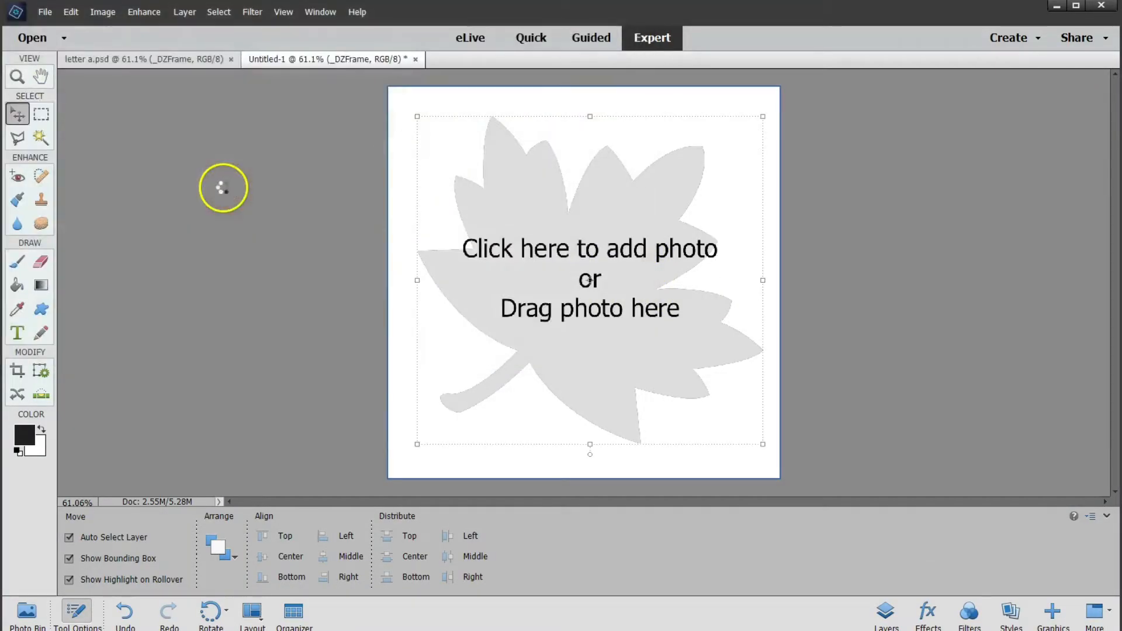
- Scale the paper inside the leaf frame to about 149%, shift it down and slightly right, and commit
drag(452, 106, 470, 107)
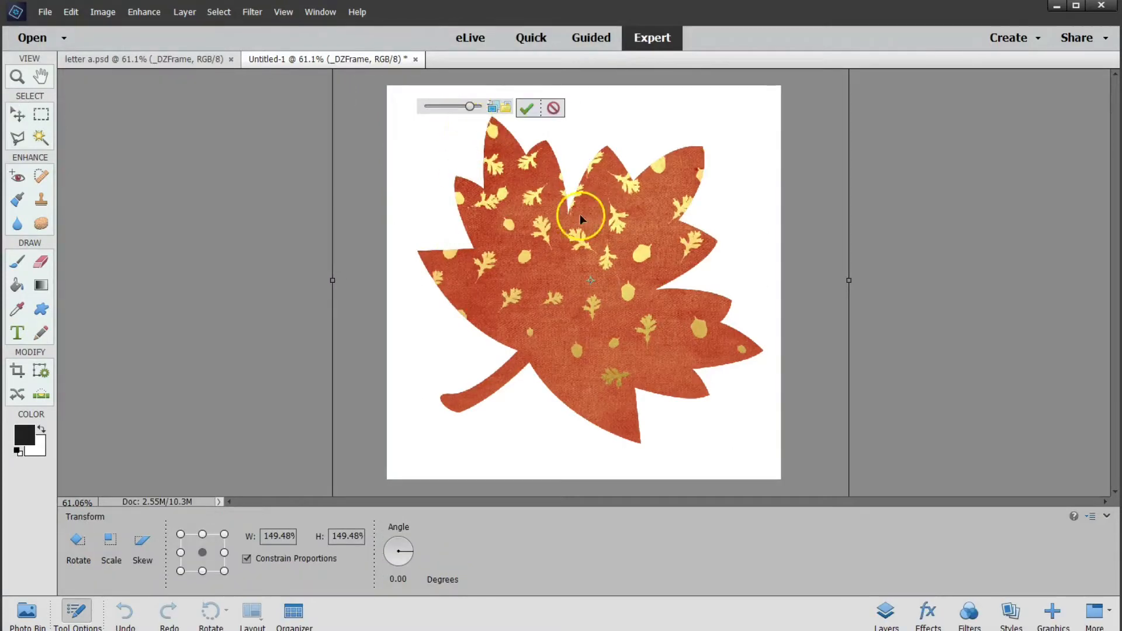
drag(580, 214, 613, 308)
click(528, 107)
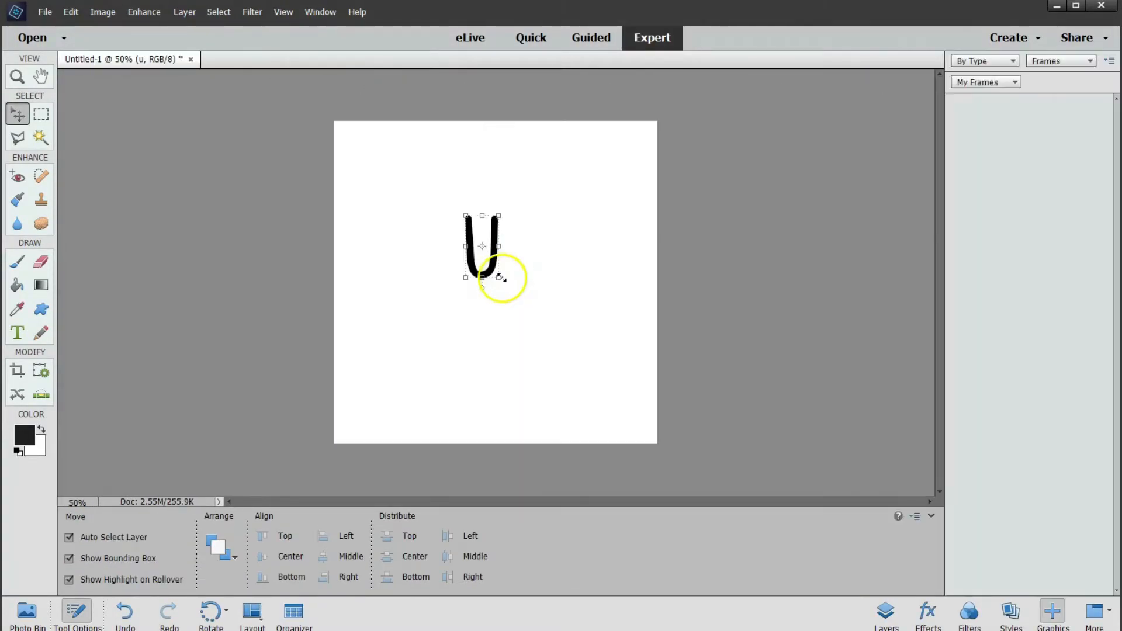
- Stretch the letter U in height and width until it nearly fills the canvas
drag(531, 284, 533, 476)
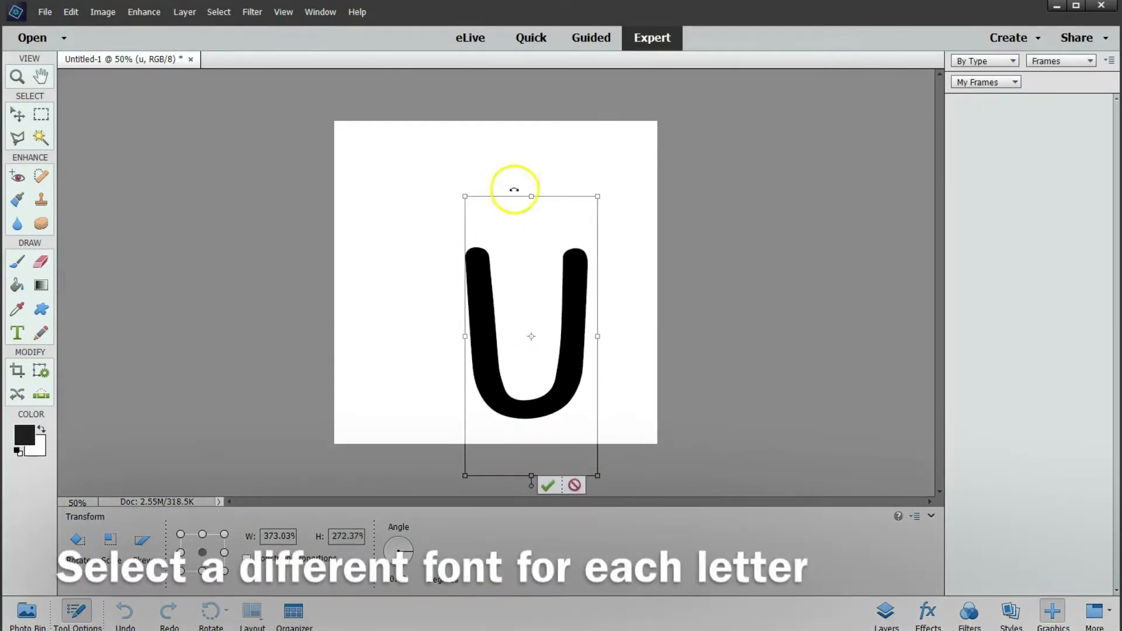
drag(531, 196, 521, 75)
drag(597, 279, 646, 281)
drag(464, 276, 354, 281)
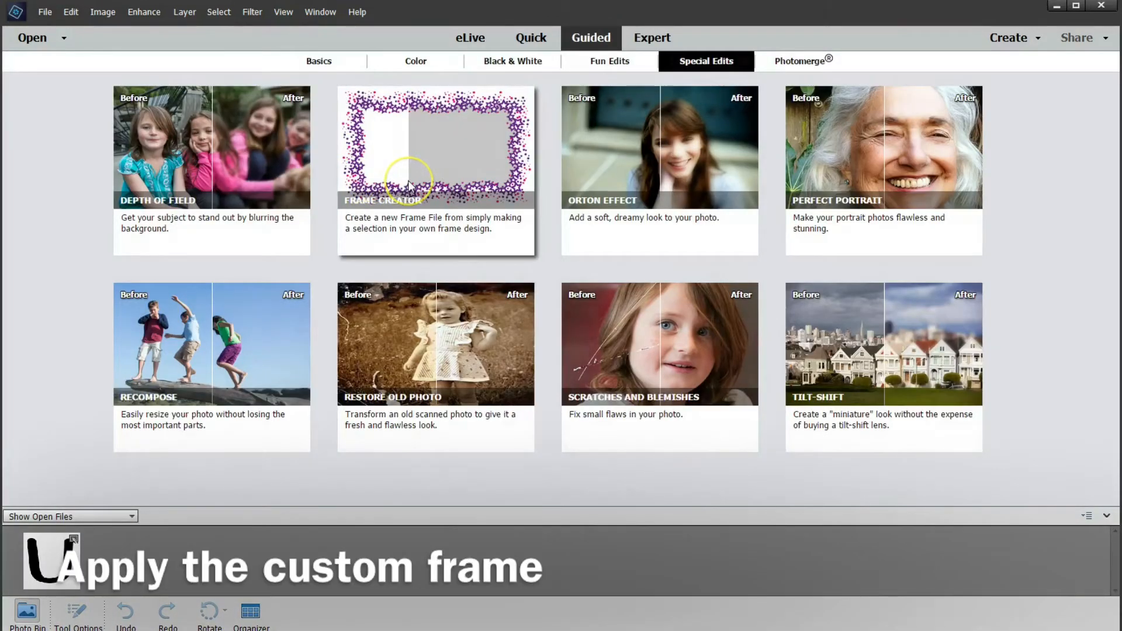
- Create a frame from a Magic Wand selection of the black letter U and continue editing it in Expert mode
click(409, 186)
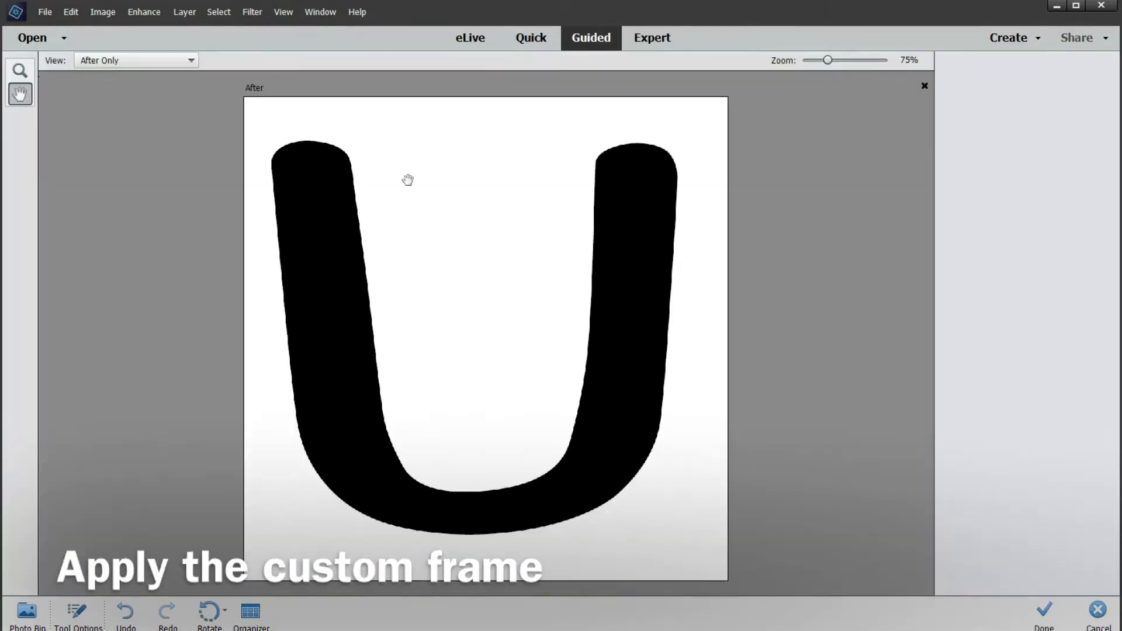
click(992, 310)
click(626, 250)
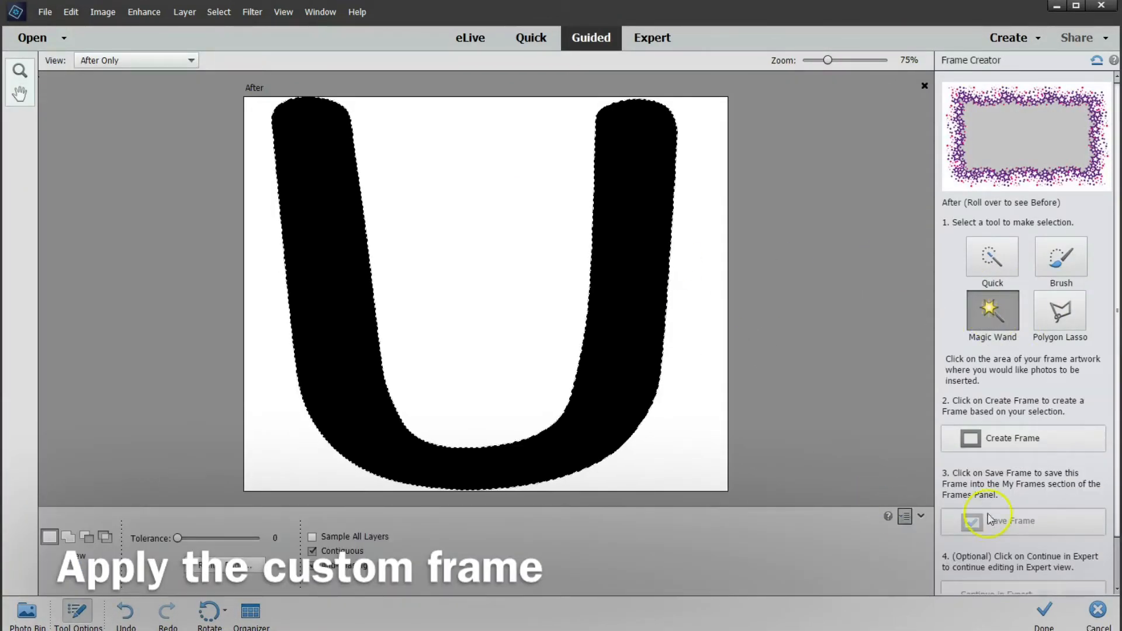
click(1011, 440)
click(1015, 558)
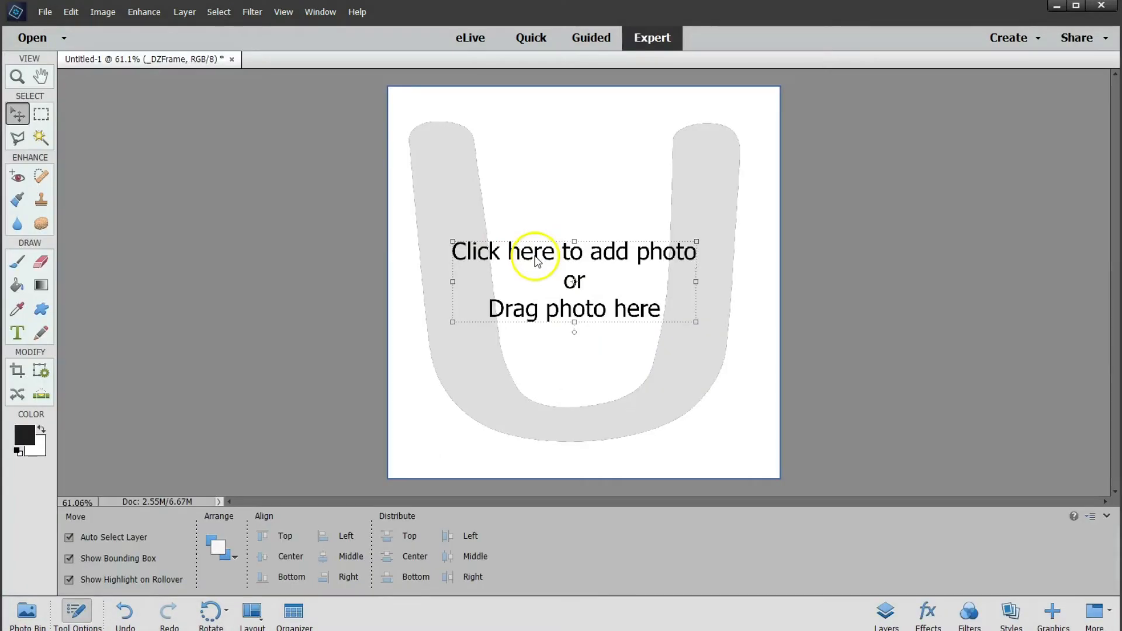
- Fill the U frame with the Gold Leaf Confetti_0001_15 digital paper, scale it to about 142% and commit
click(539, 253)
click(231, 93)
click(534, 347)
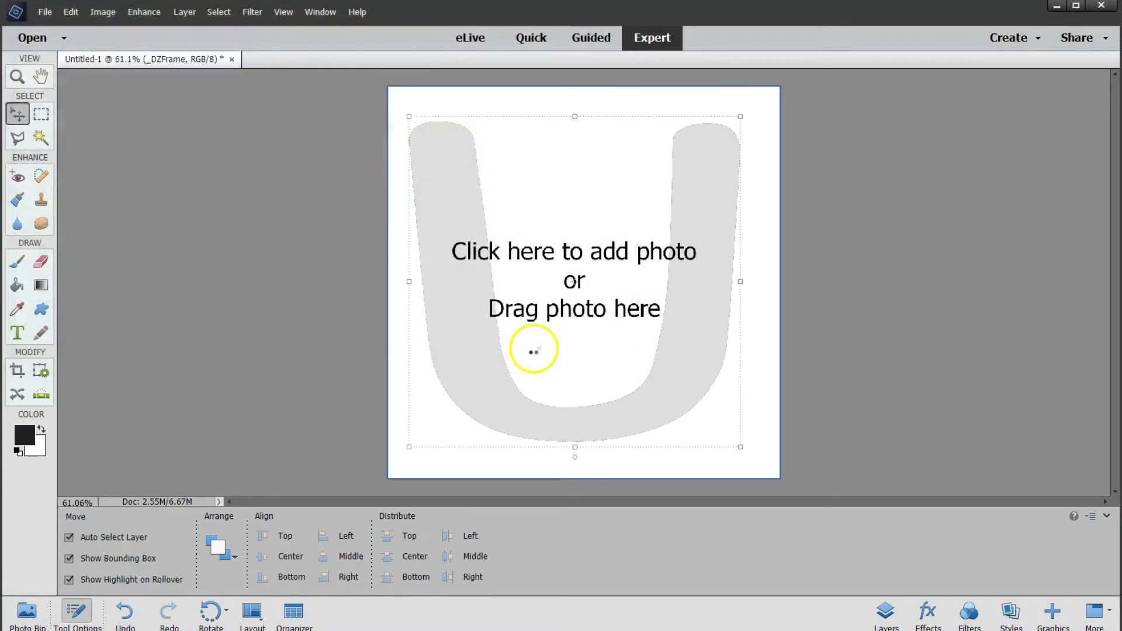
drag(446, 111, 461, 112)
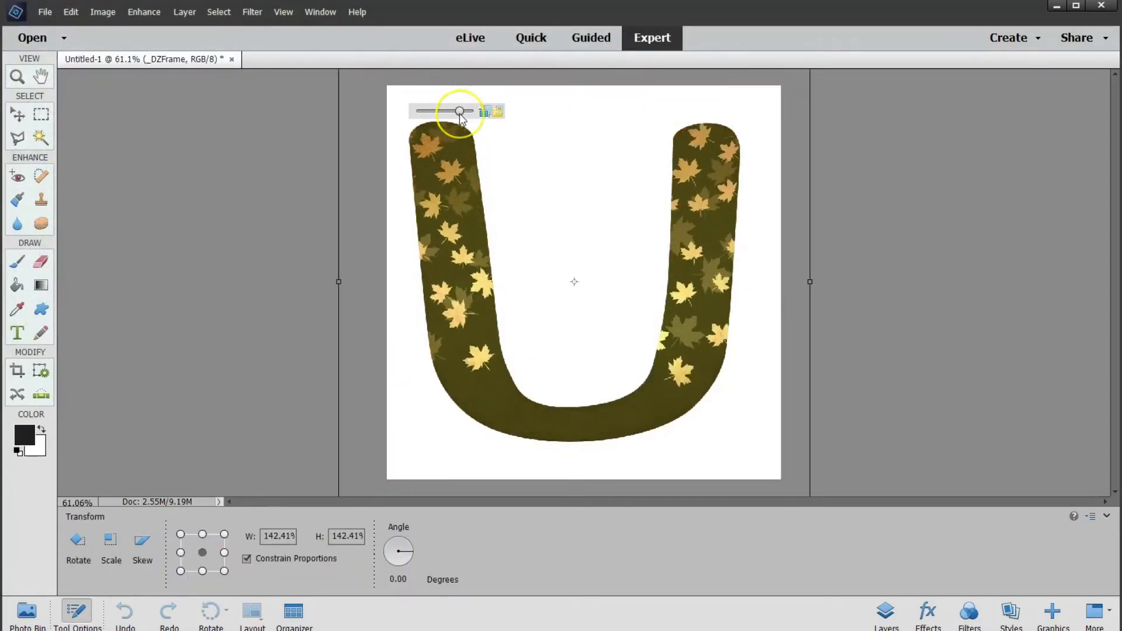
click(518, 113)
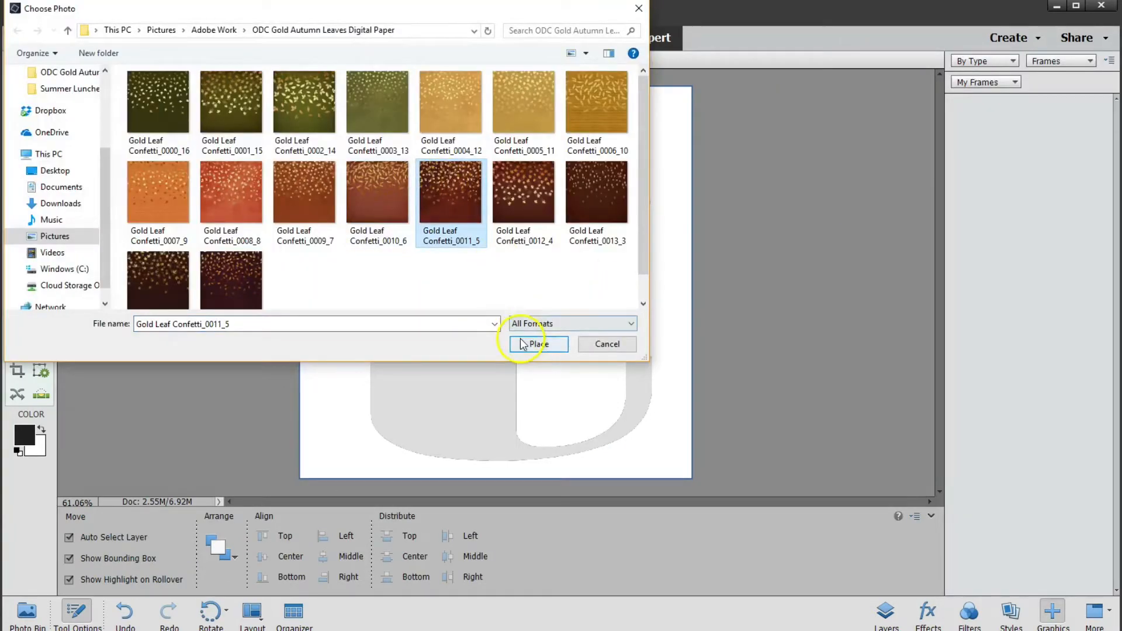
- Fill the T frame with the Gold Leaf Confetti_0011_5 digital paper, scale it to about 144%, shift it down and commit
click(533, 345)
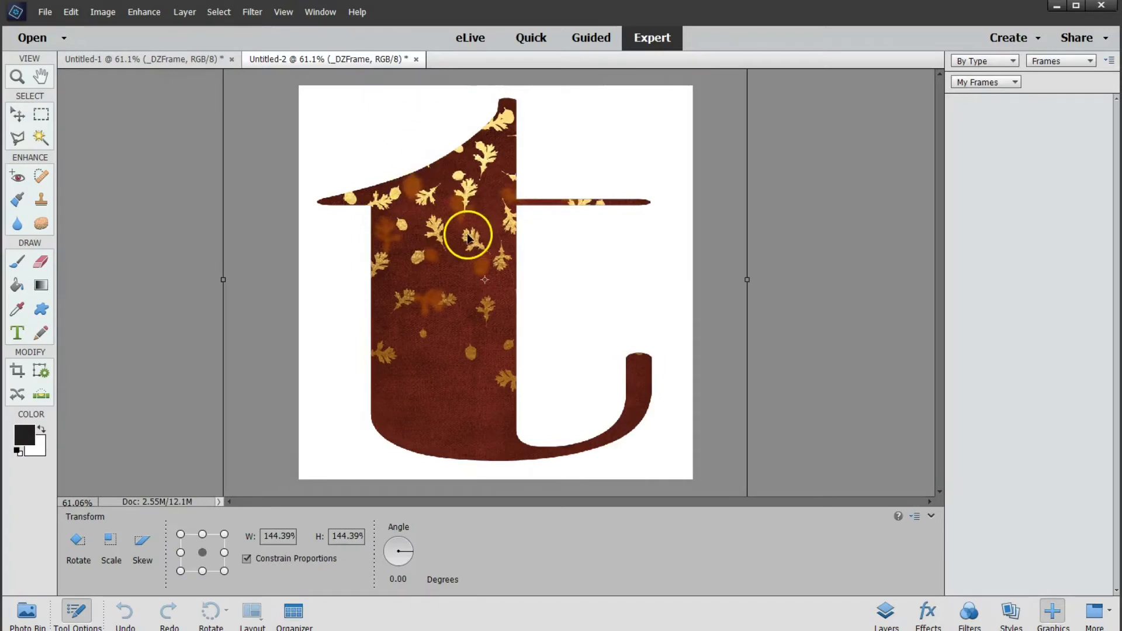
drag(466, 243, 471, 276)
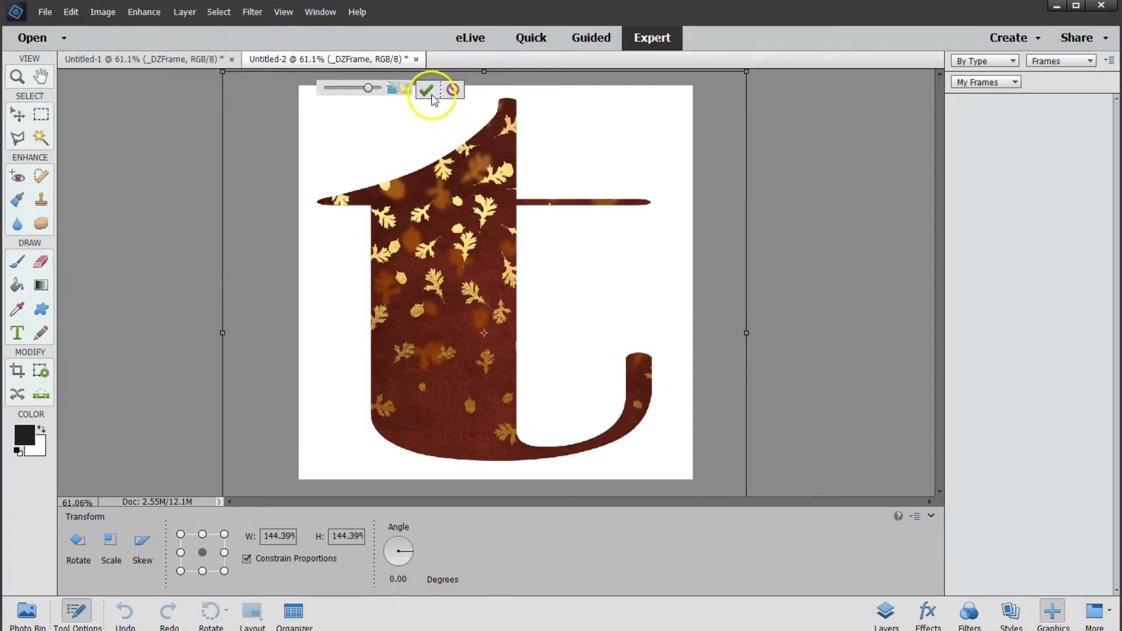
click(427, 89)
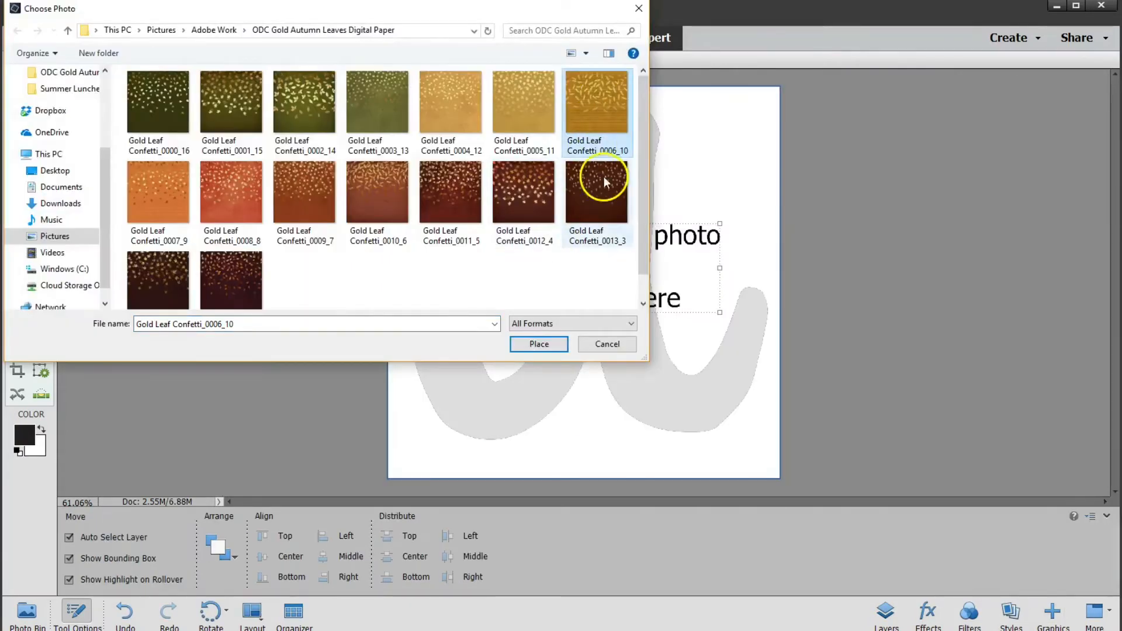
- Fill the rounded, handwritten-style U frame with the Gold Leaf Confetti_0013_3 digital paper and scale it to about 139%
click(604, 178)
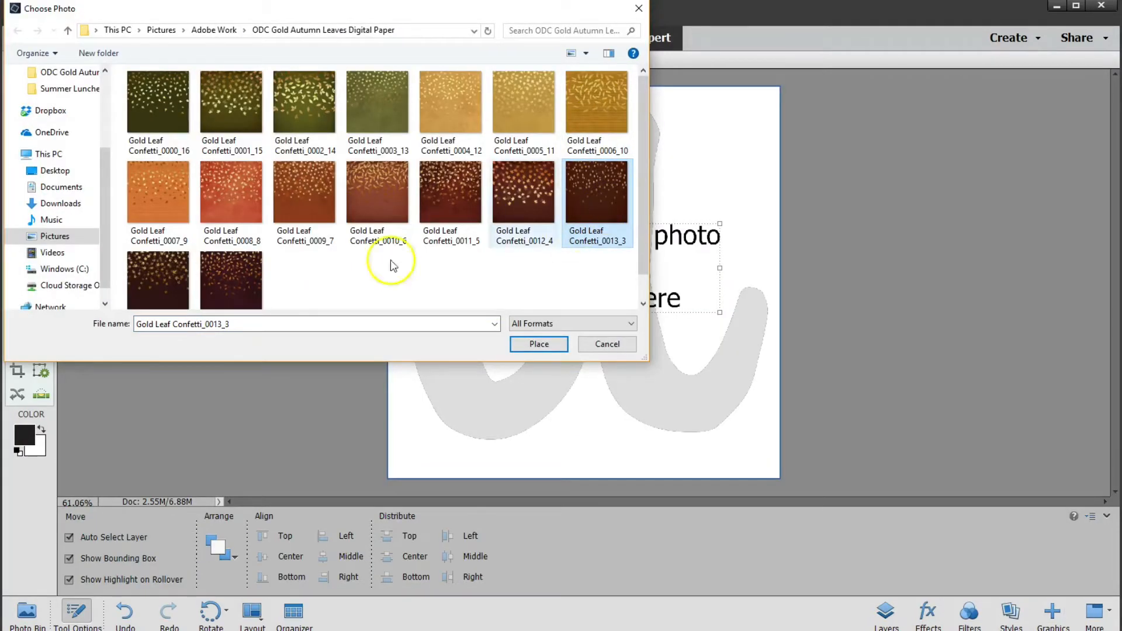
click(535, 344)
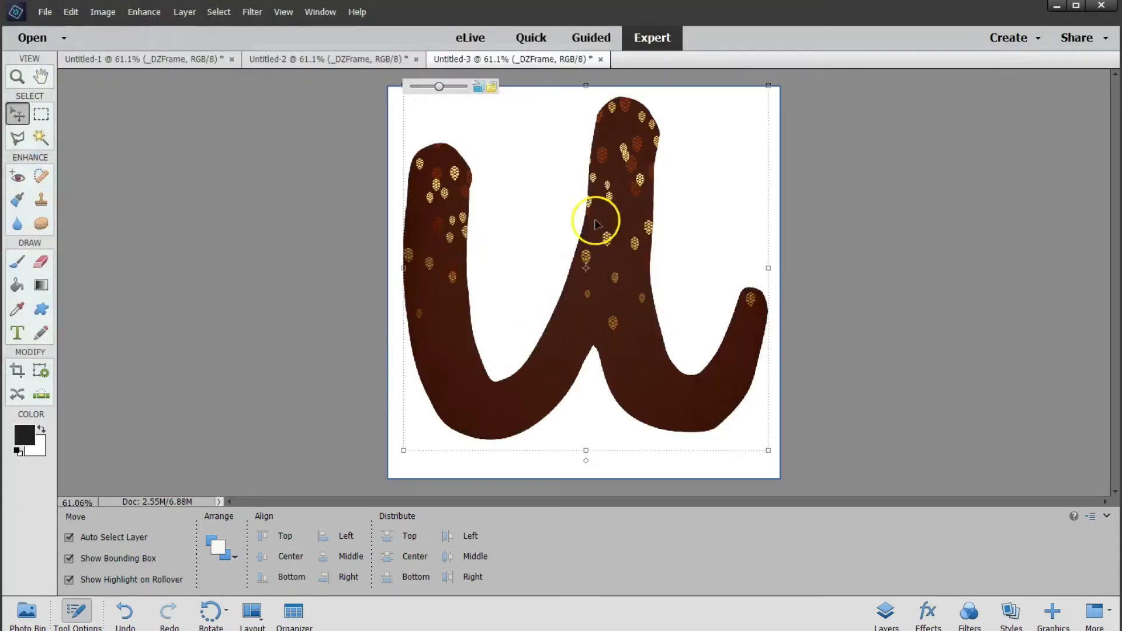
click(453, 87)
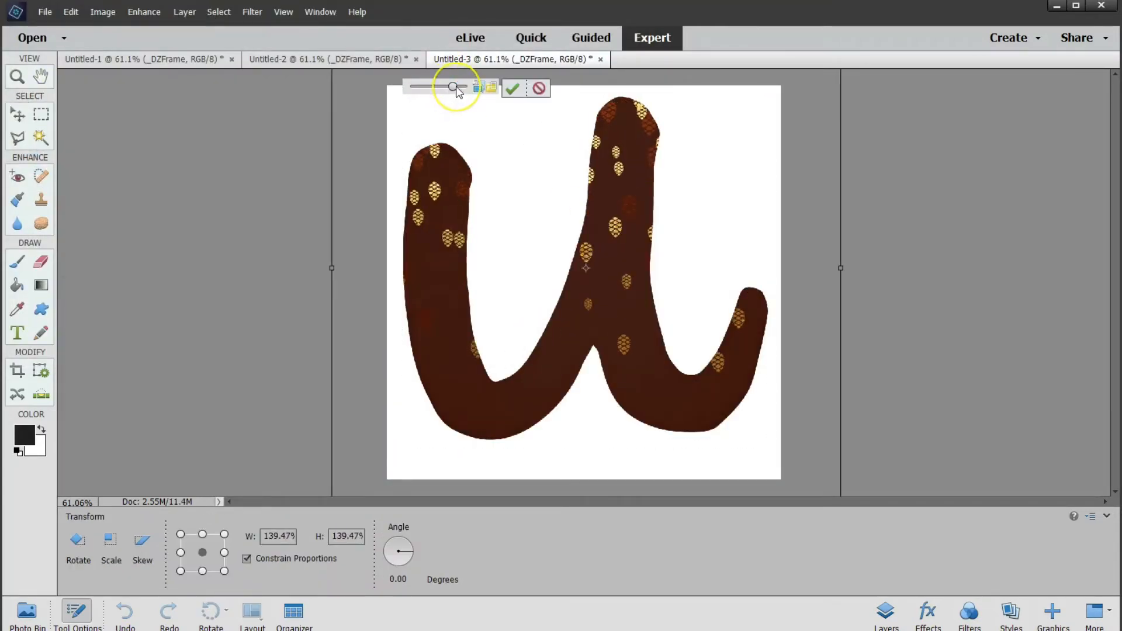
drag(457, 88, 458, 89)
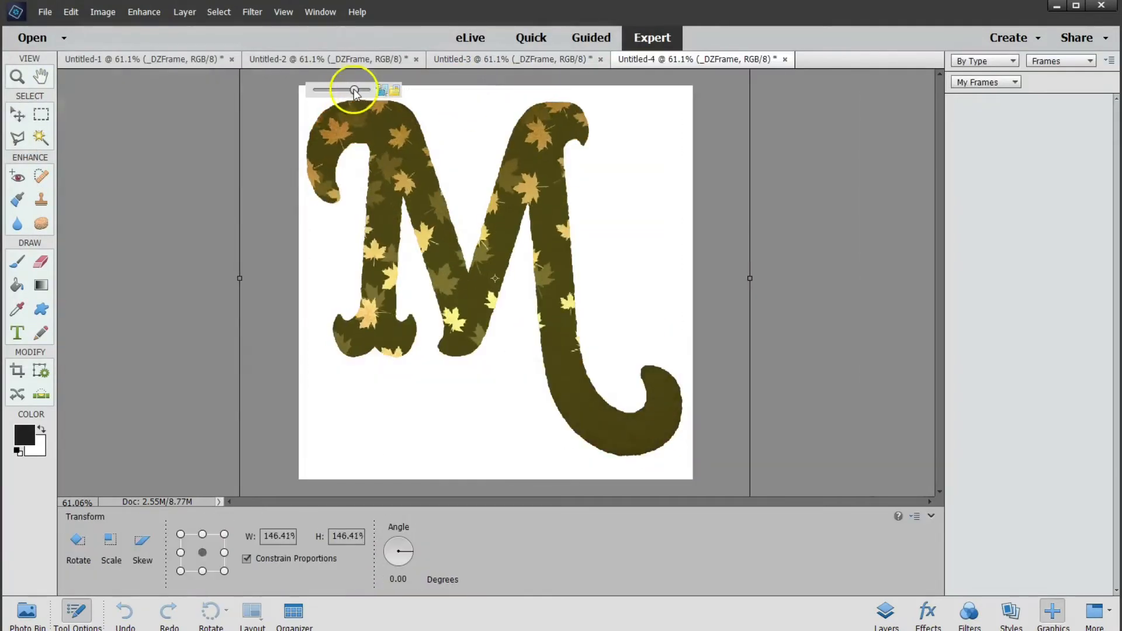
- Shift the maple-leaf paper inside the M frame down and to the right, and commit the placement
drag(389, 135, 430, 190)
click(415, 91)
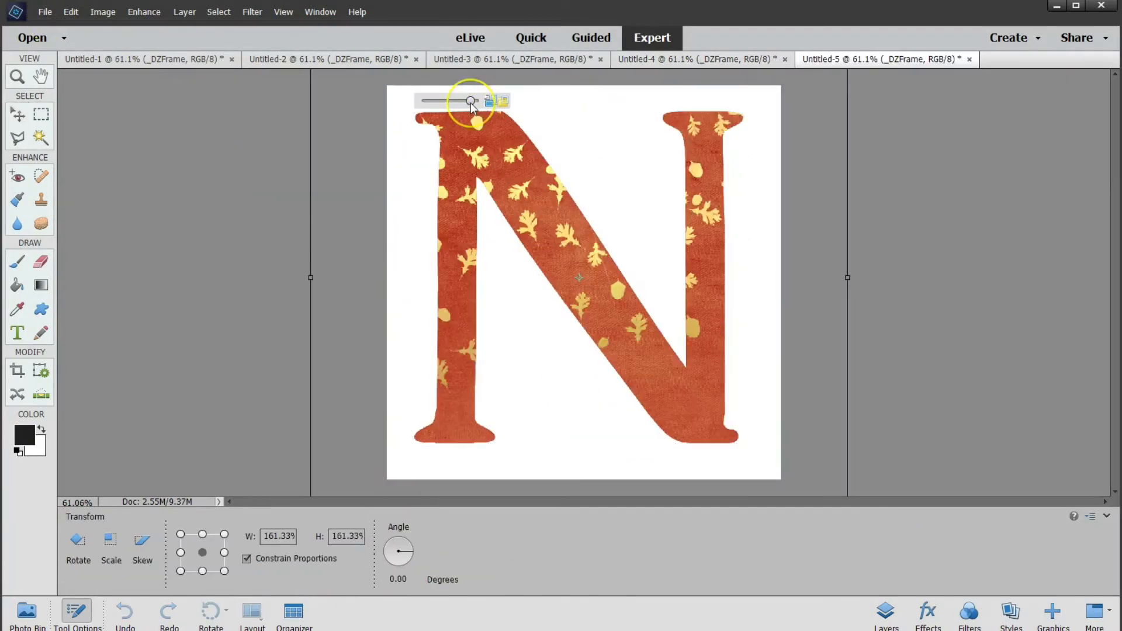
- Scale the paper inside the N frame to about 161%, shift it down and slightly right, and commit
drag(468, 89, 478, 89)
drag(514, 188, 541, 230)
click(525, 101)
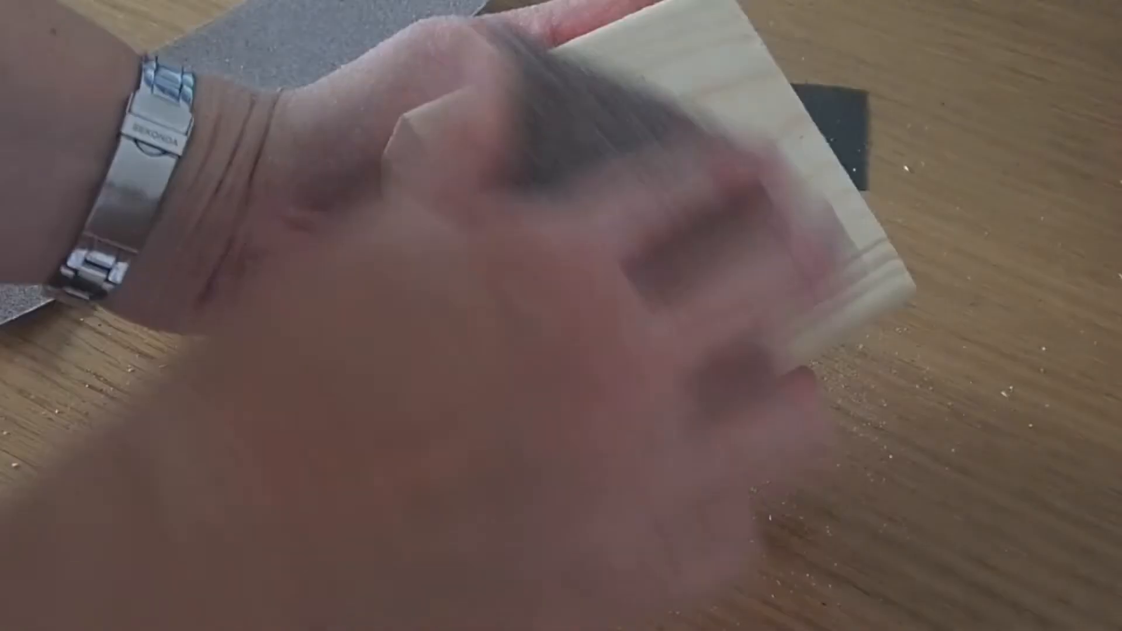